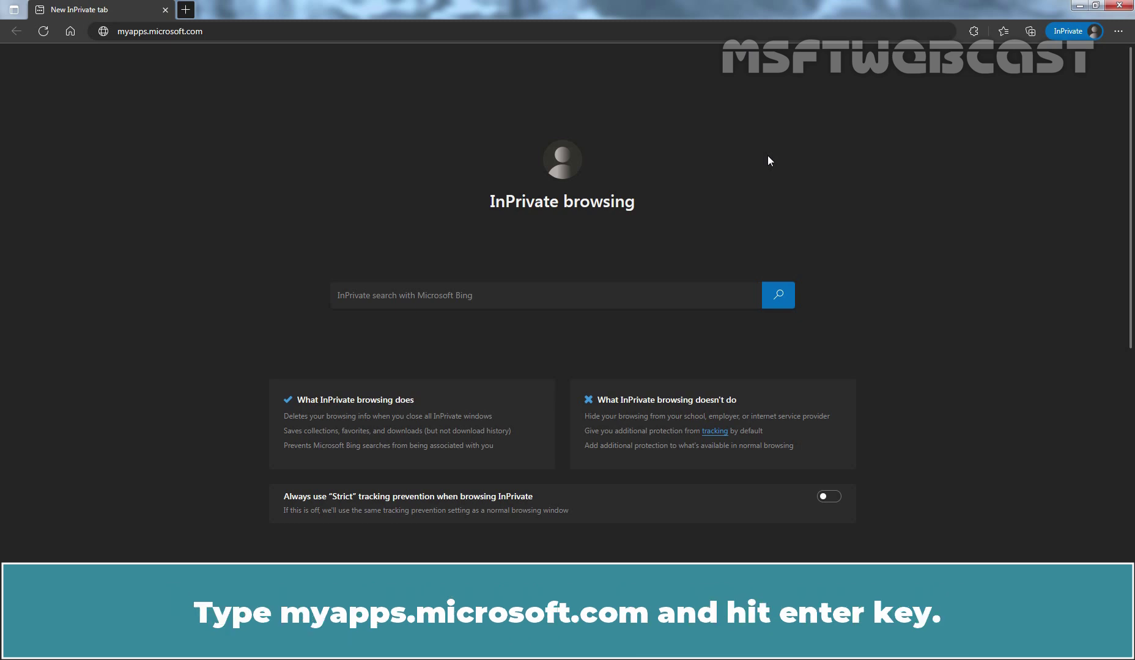
# Step: Load the My Apps site and enter the work account's username
pyautogui.hotkey('ctrl', 'l')
pyautogui.press('Return')
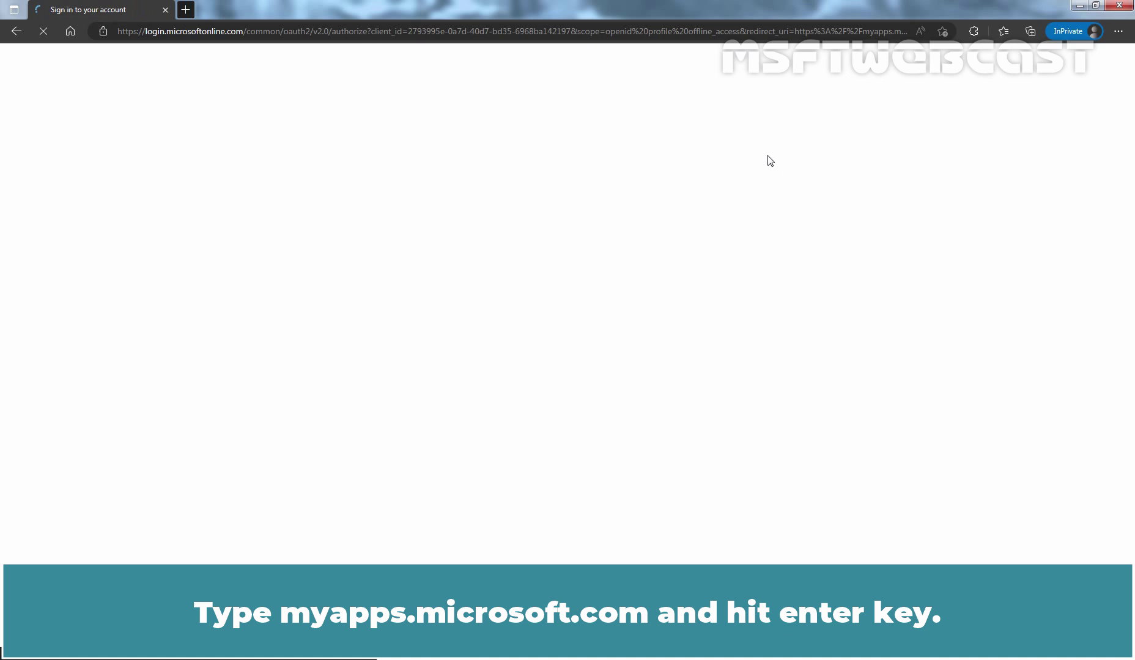
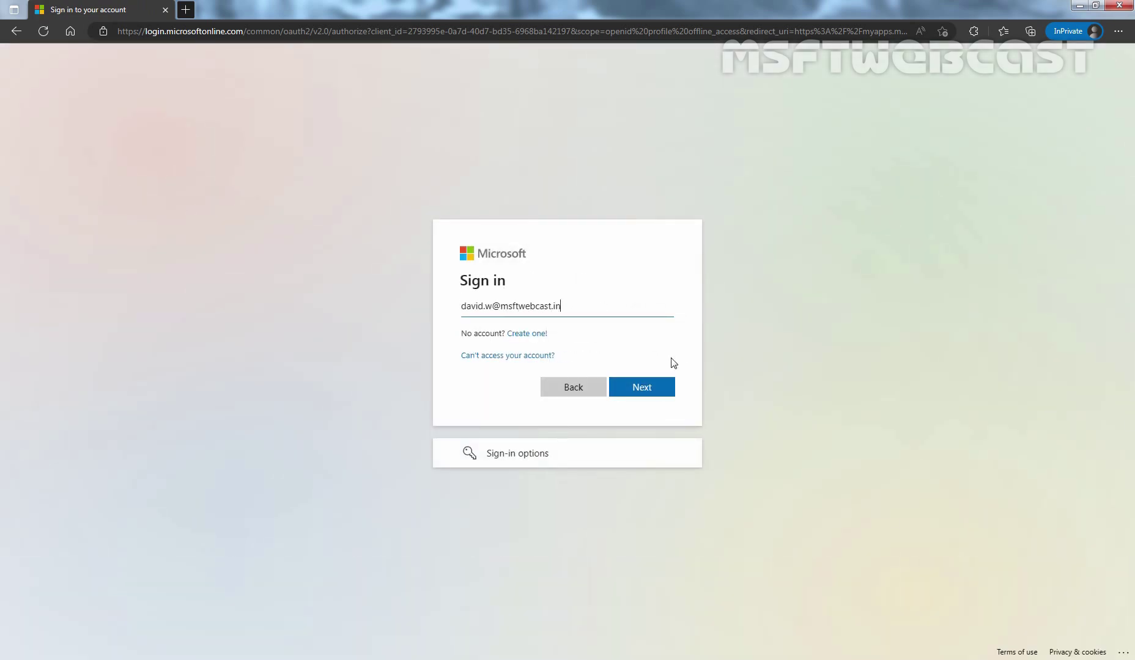
pyautogui.click(640, 390)
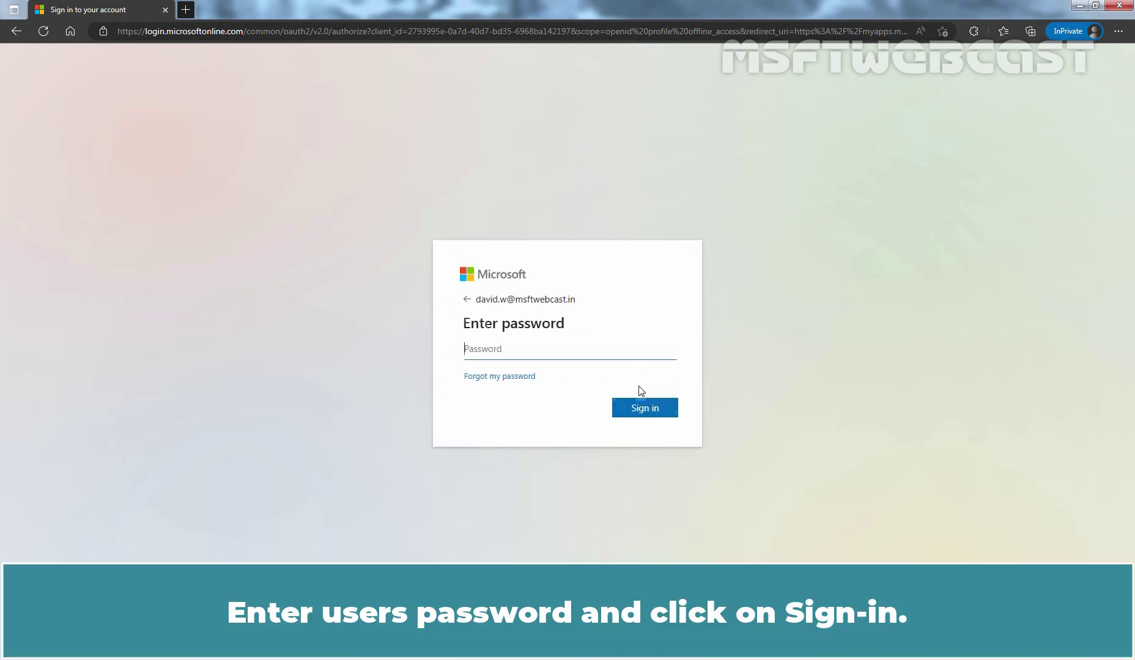
# Step: Sign in with the account password, postponing authenticator setup and declining to stay signed in
pyautogui.write('**********')
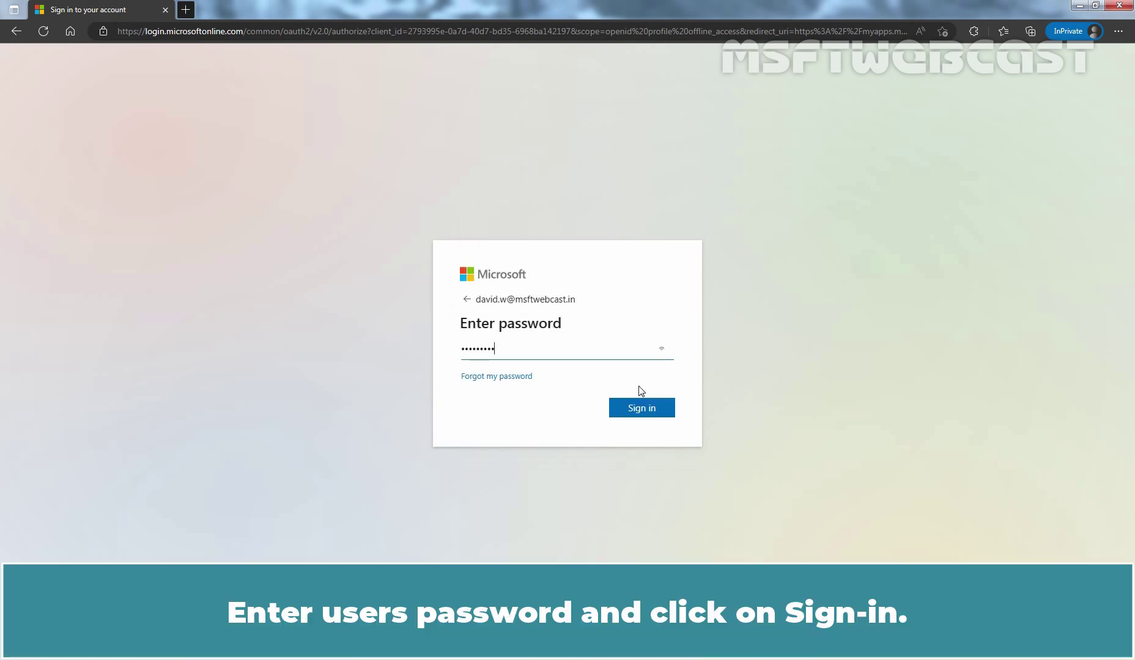
pyautogui.click(640, 408)
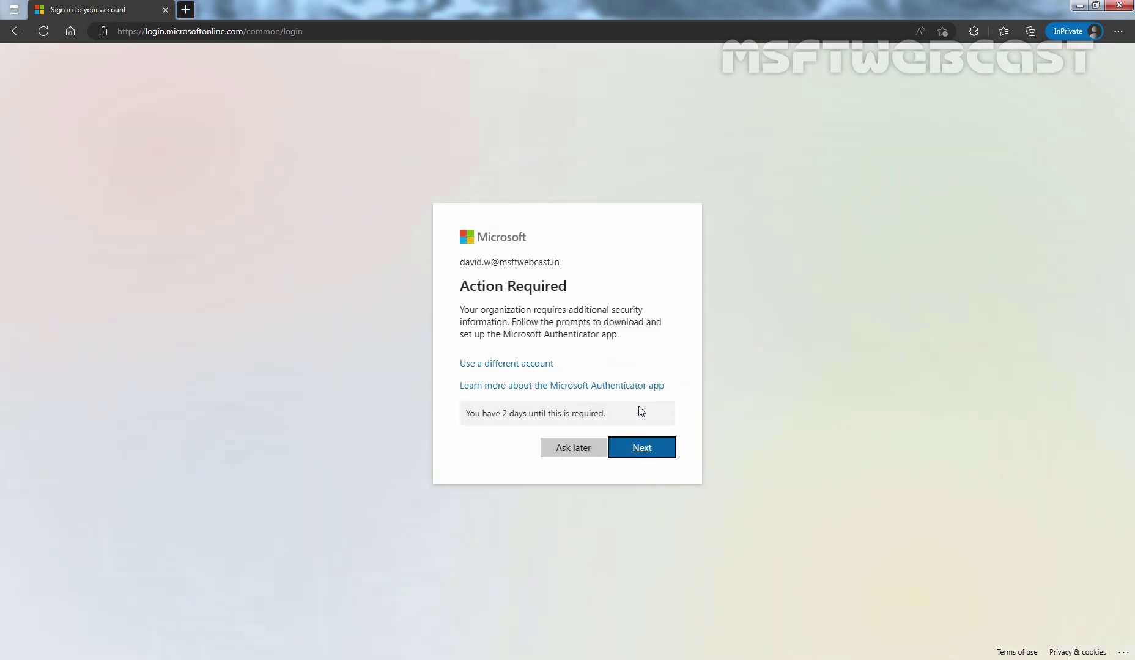
pyautogui.click(570, 451)
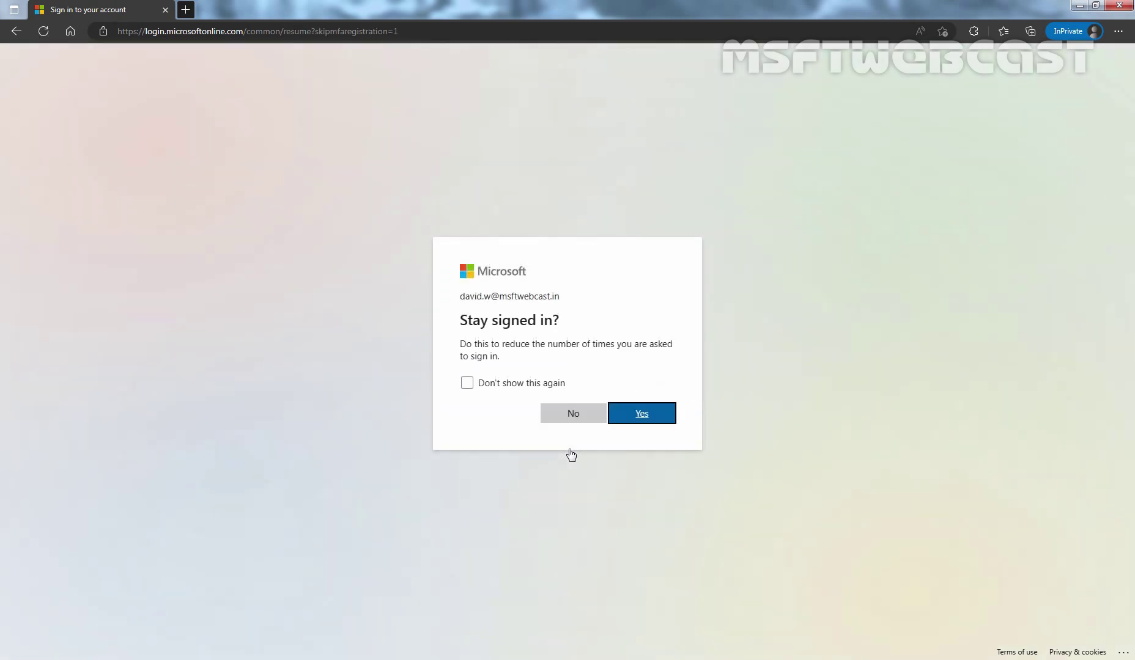
pyautogui.click(574, 415)
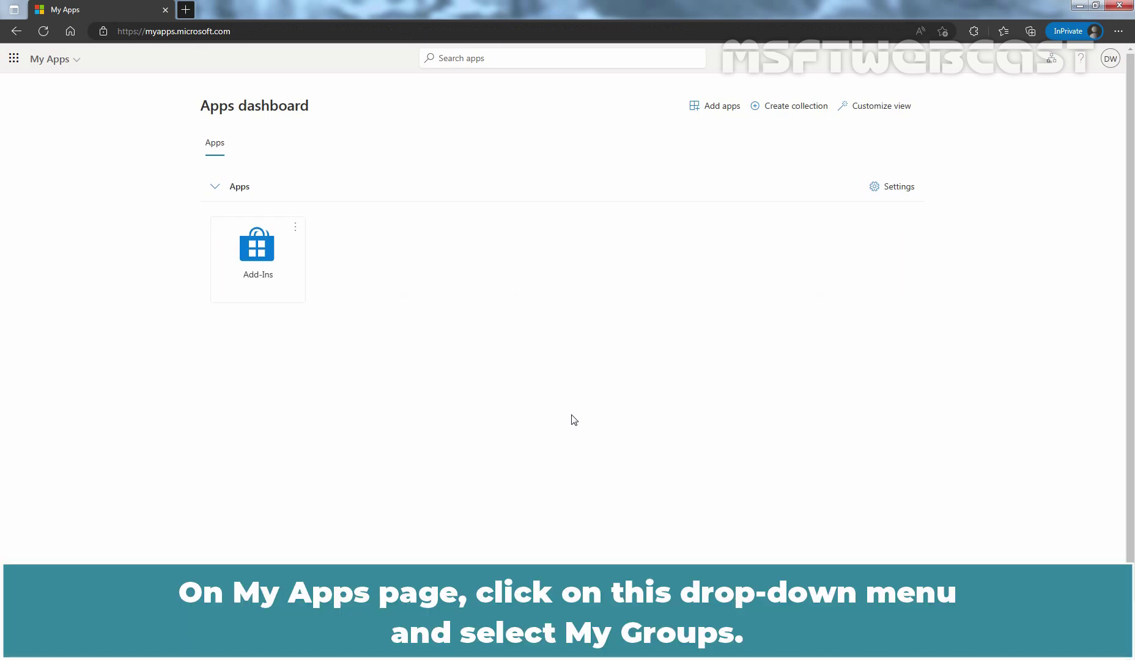
# Step: Switch from My Apps to My Groups via the portal menu and dismiss the feedback prompt
pyautogui.click(75, 61)
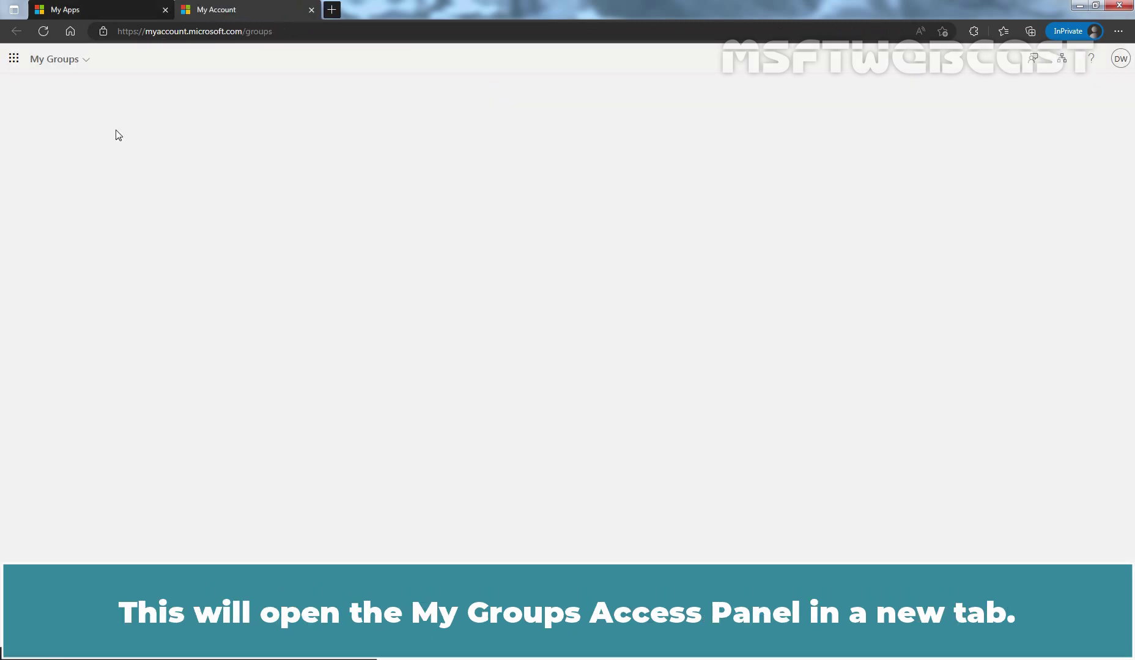
pyautogui.press('Escape')
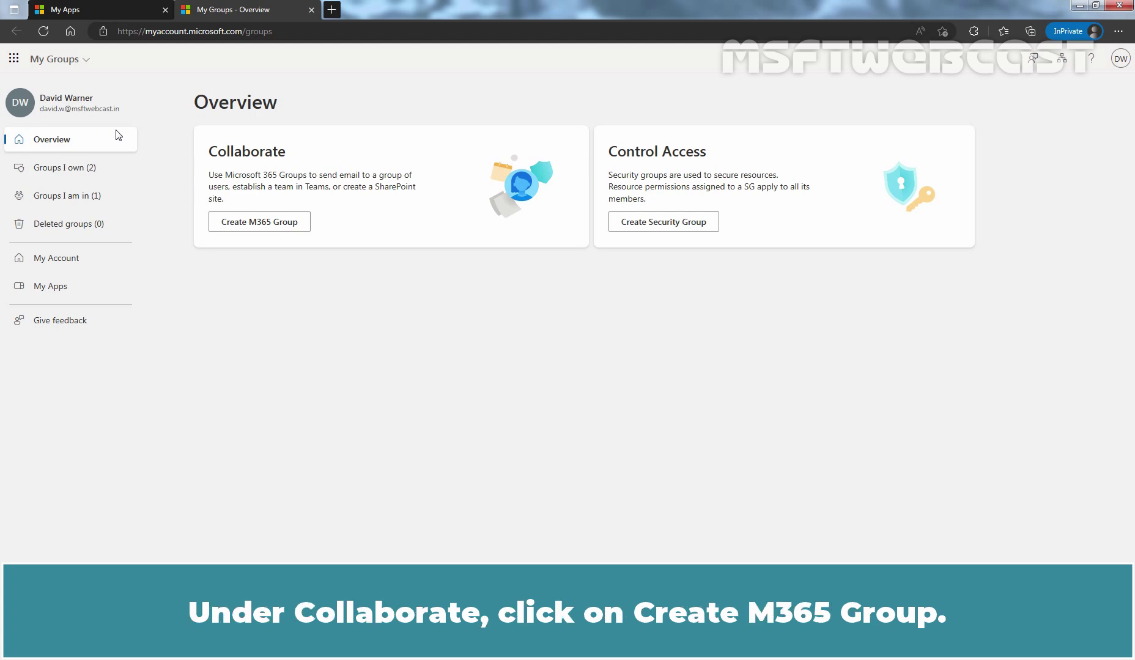
# Step: Create Microsoft 365 group MGAP-M365Group1 with a description and an open-to-all-users join policy
pyautogui.click(249, 224)
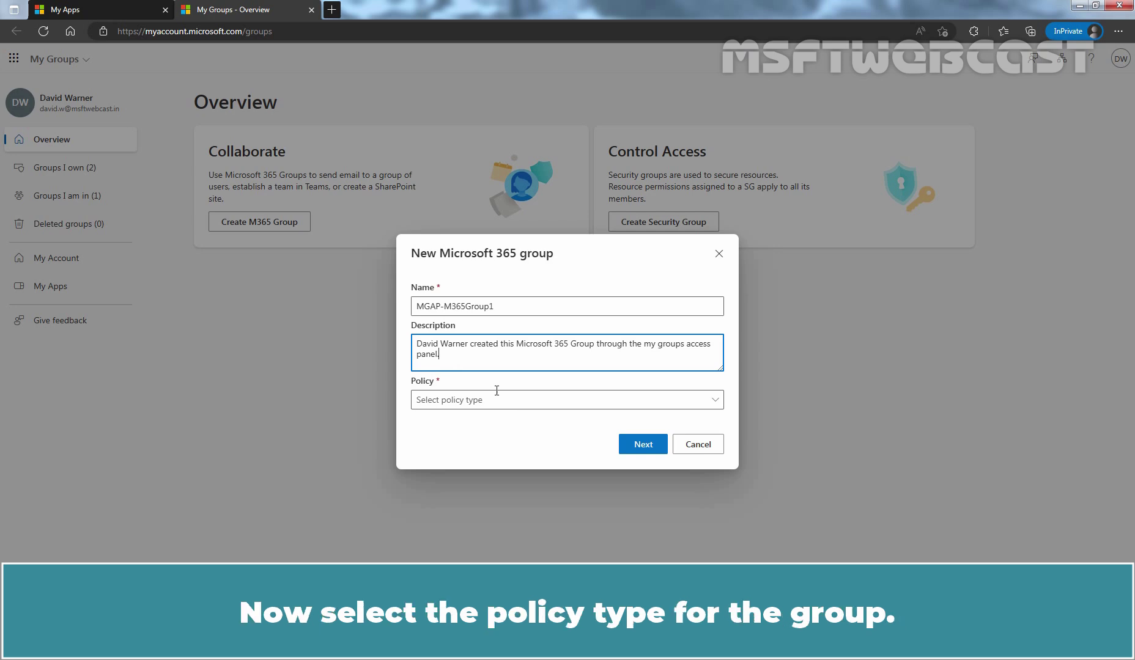
pyautogui.click(534, 402)
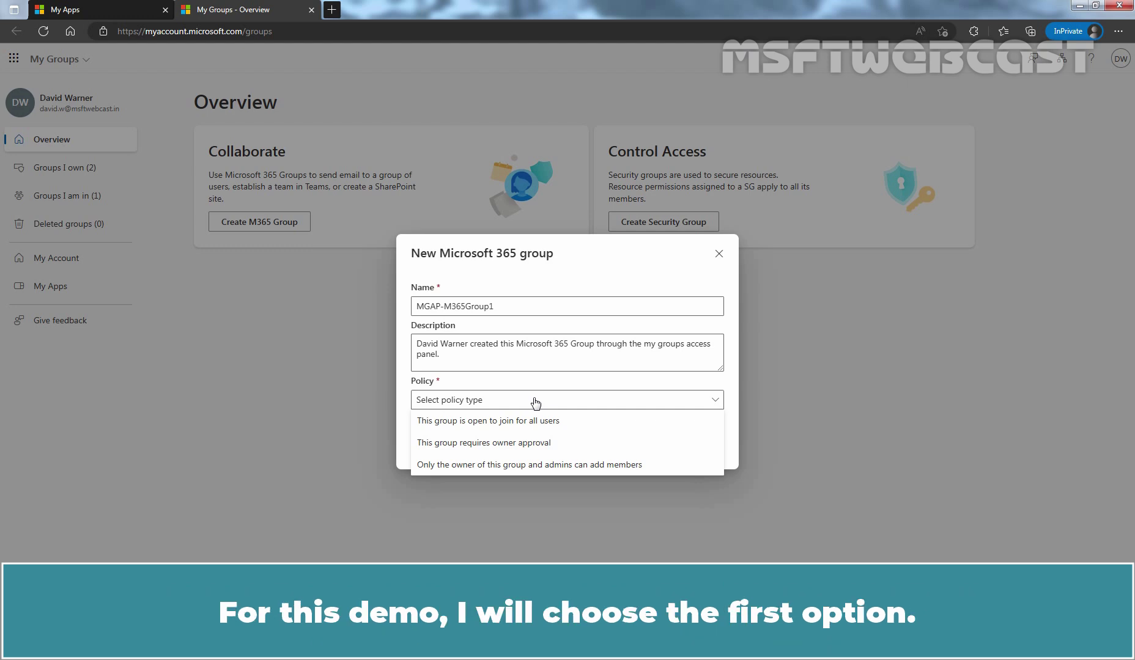
pyautogui.click(515, 421)
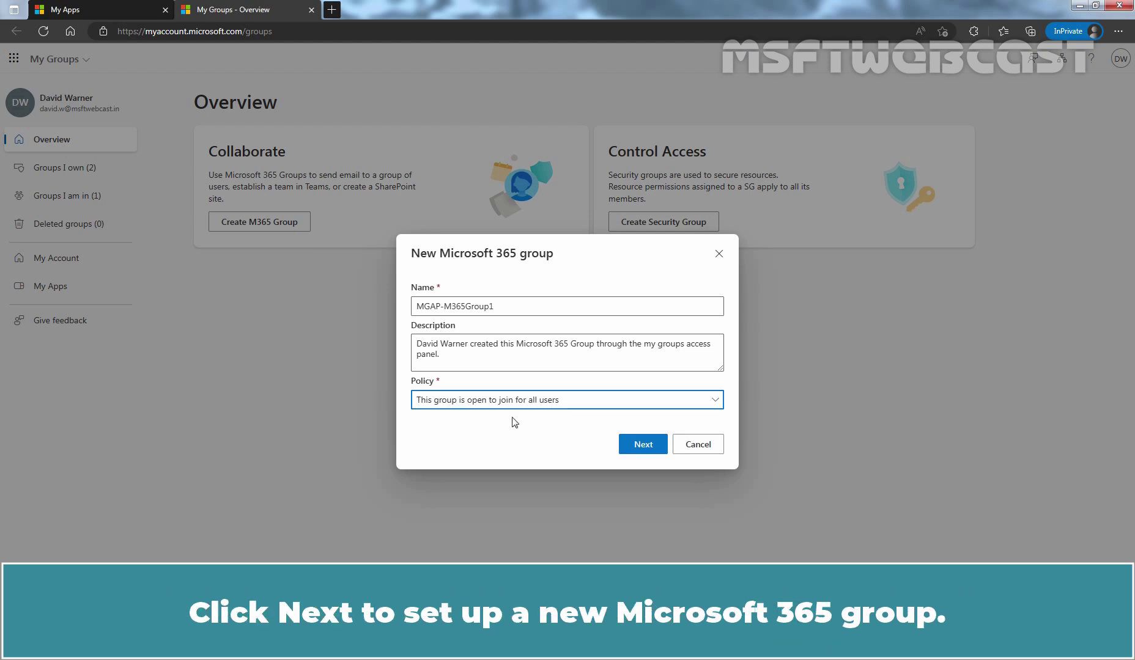
pyautogui.click(640, 444)
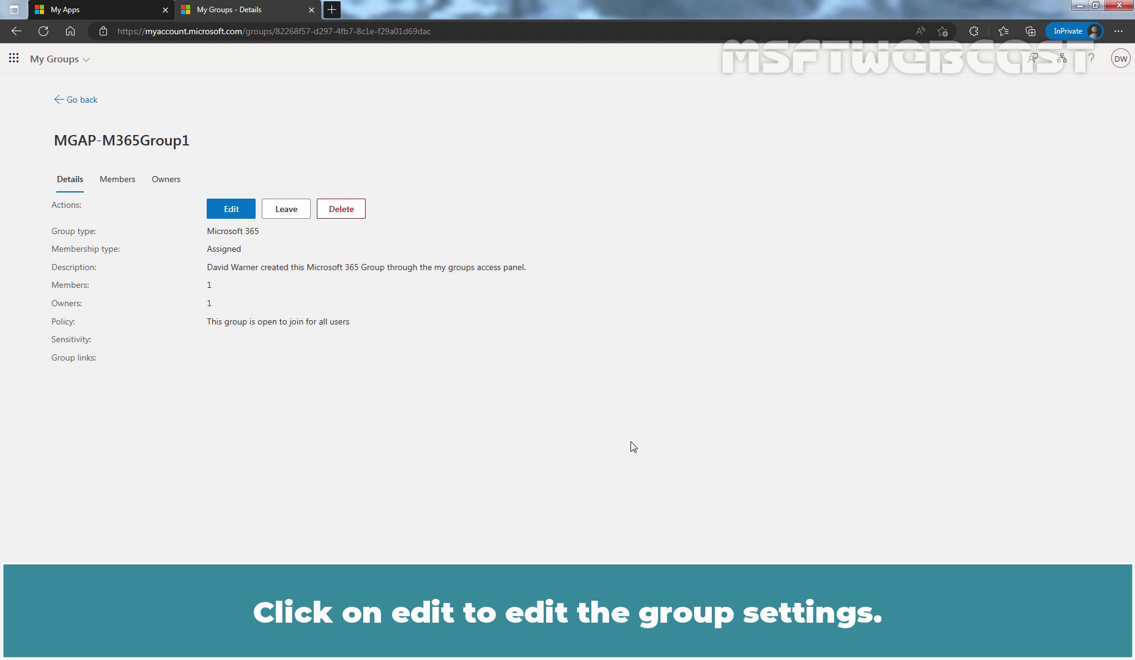
# Step: Edit MGAP-M365Group1 and save it with name, description and policy unchanged
pyautogui.click(231, 209)
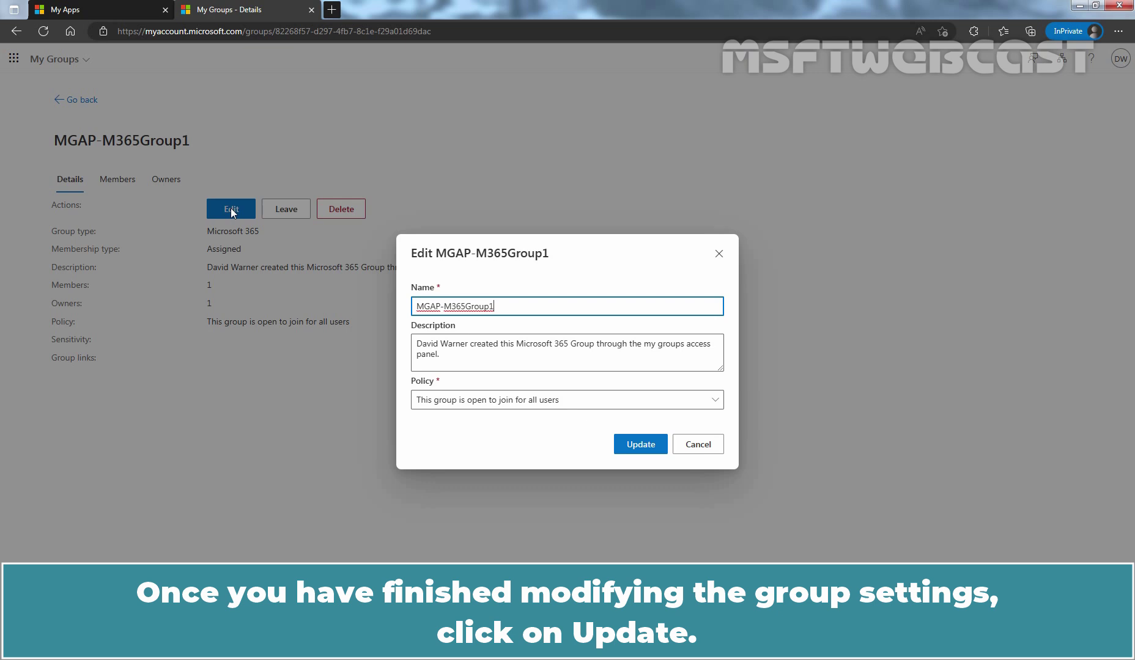
pyautogui.click(637, 444)
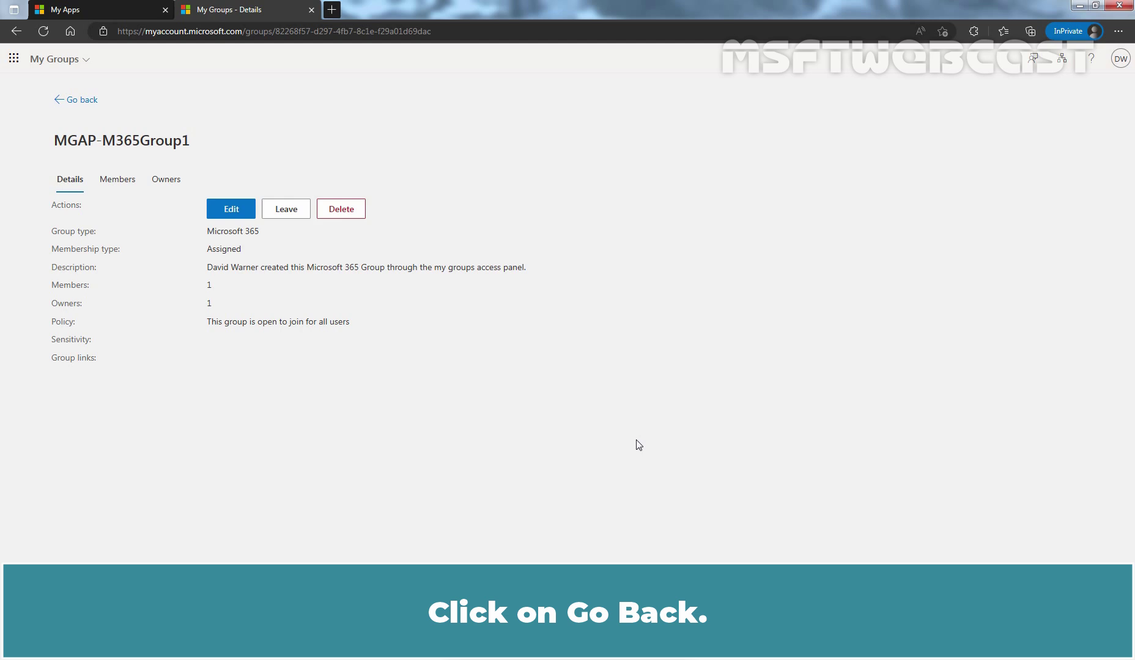
# Step: From Groups I own, start a new group and choose the Control Access (security) type
pyautogui.click(81, 101)
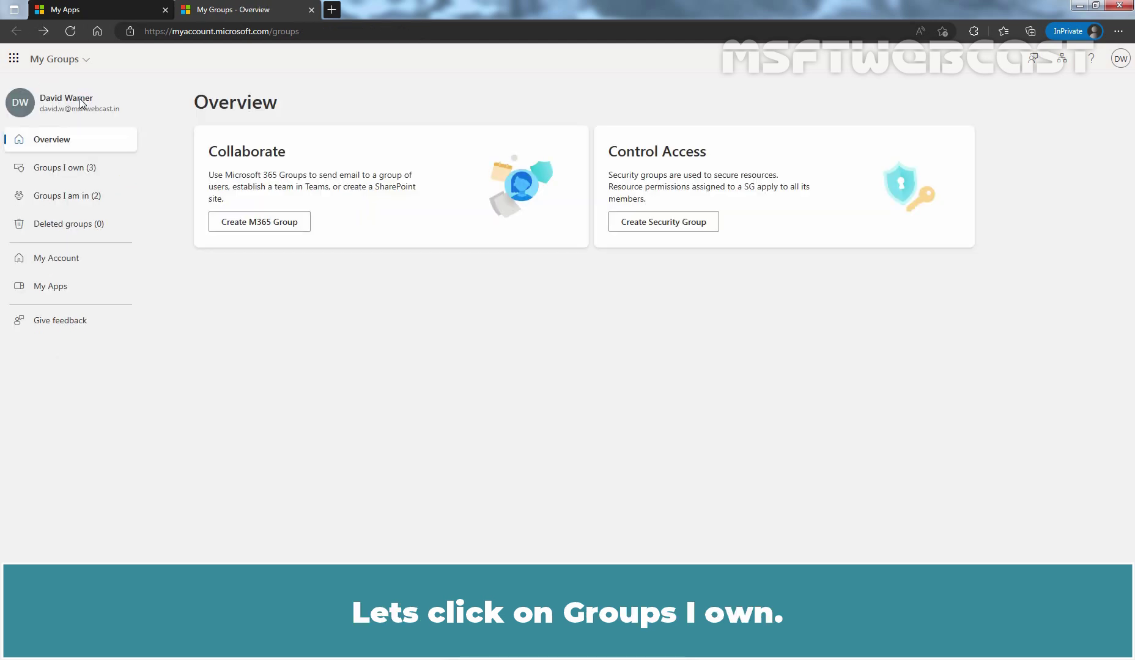
pyautogui.click(64, 167)
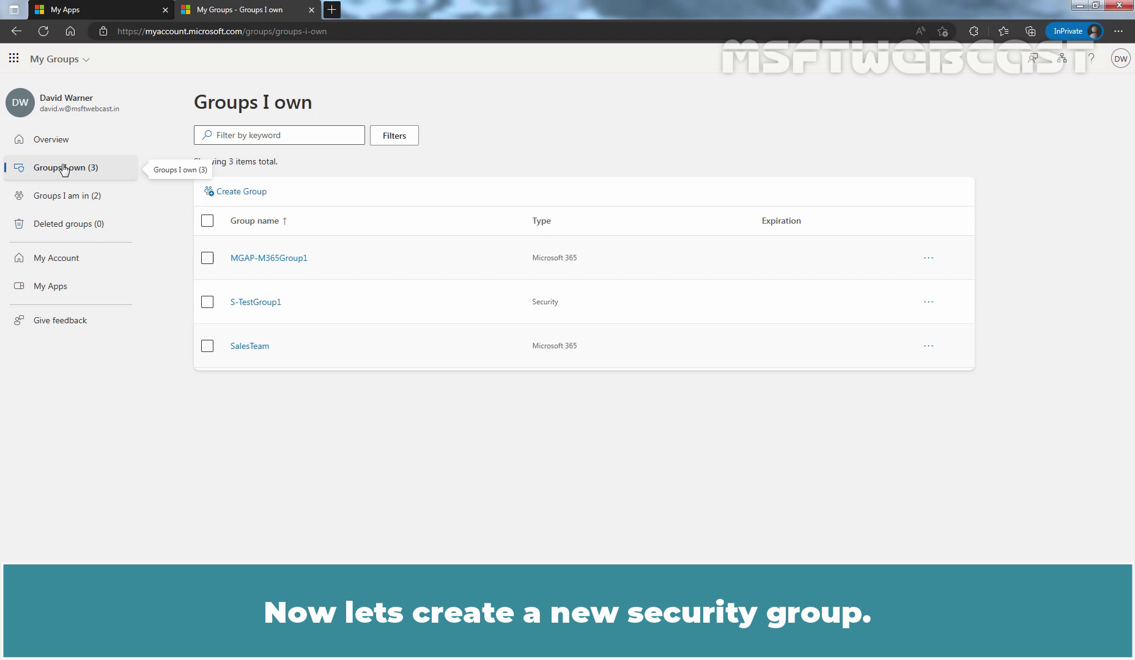
pyautogui.click(243, 193)
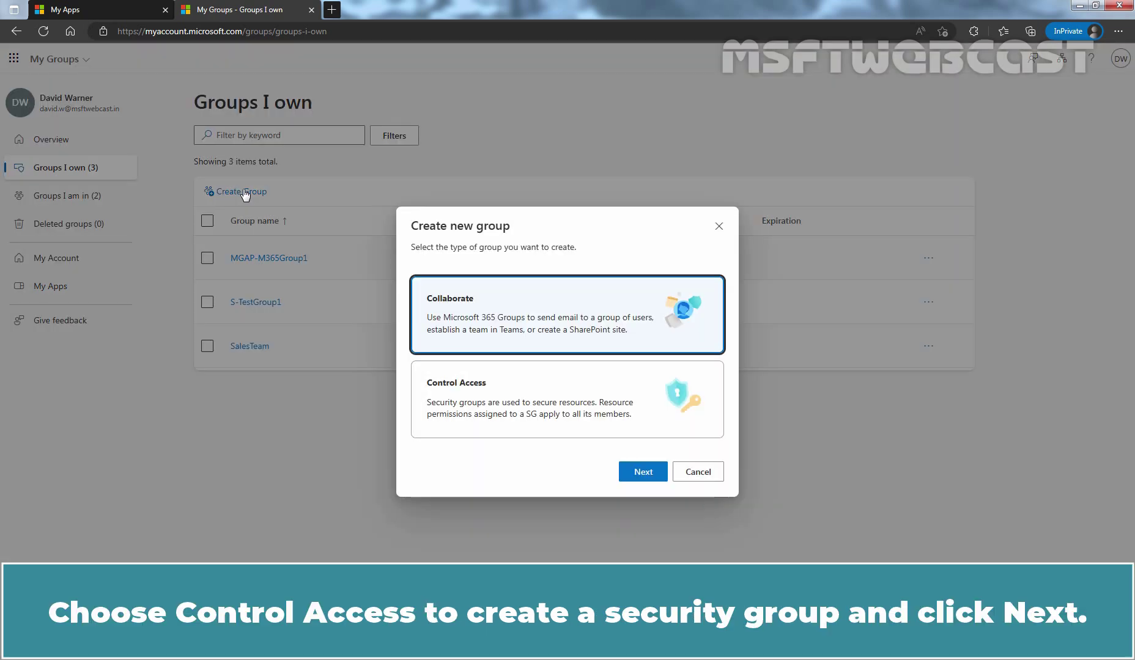
pyautogui.click(546, 396)
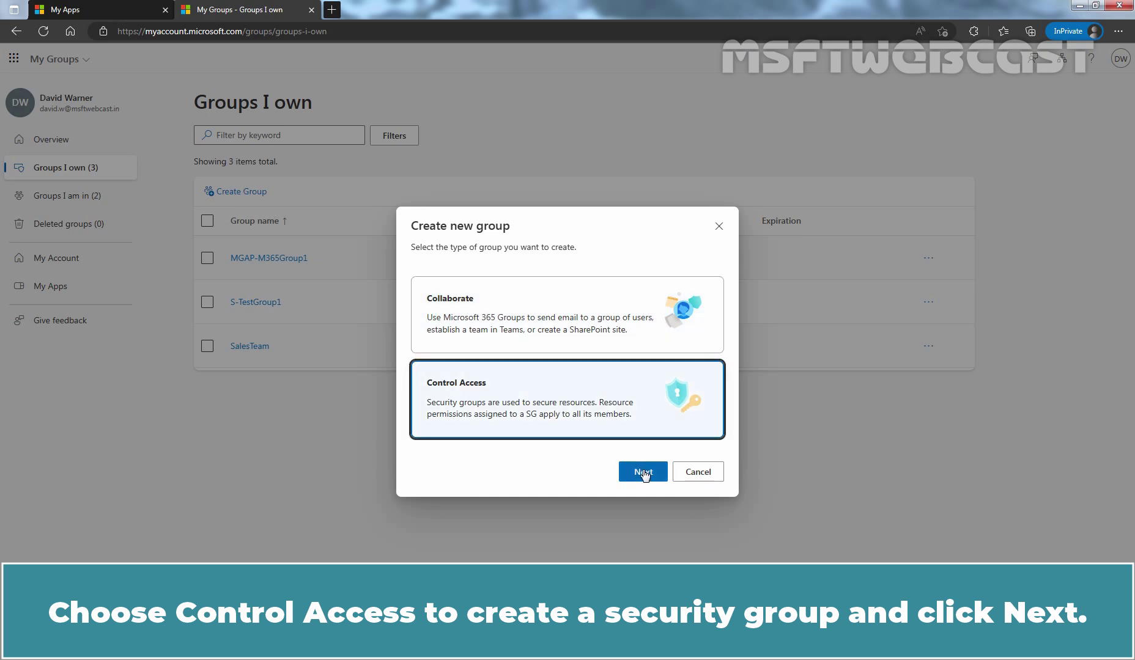
# Step: Create security group MGAP-SecGroup1 with a description and the 'requires owner approval' join policy
pyautogui.click(643, 472)
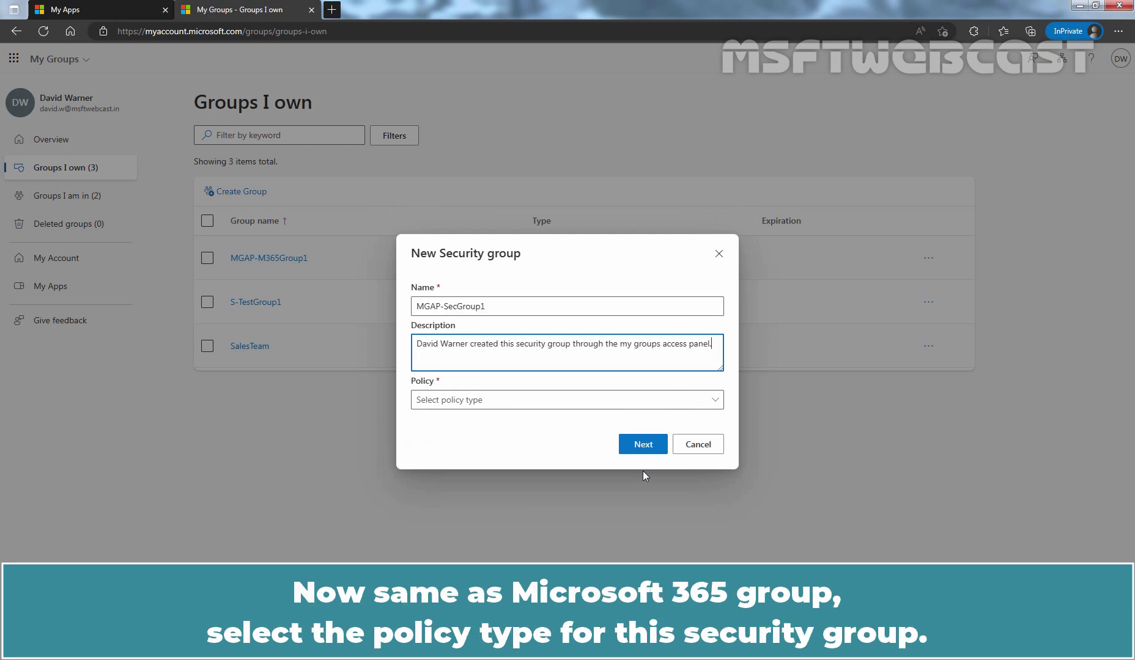
pyautogui.click(584, 404)
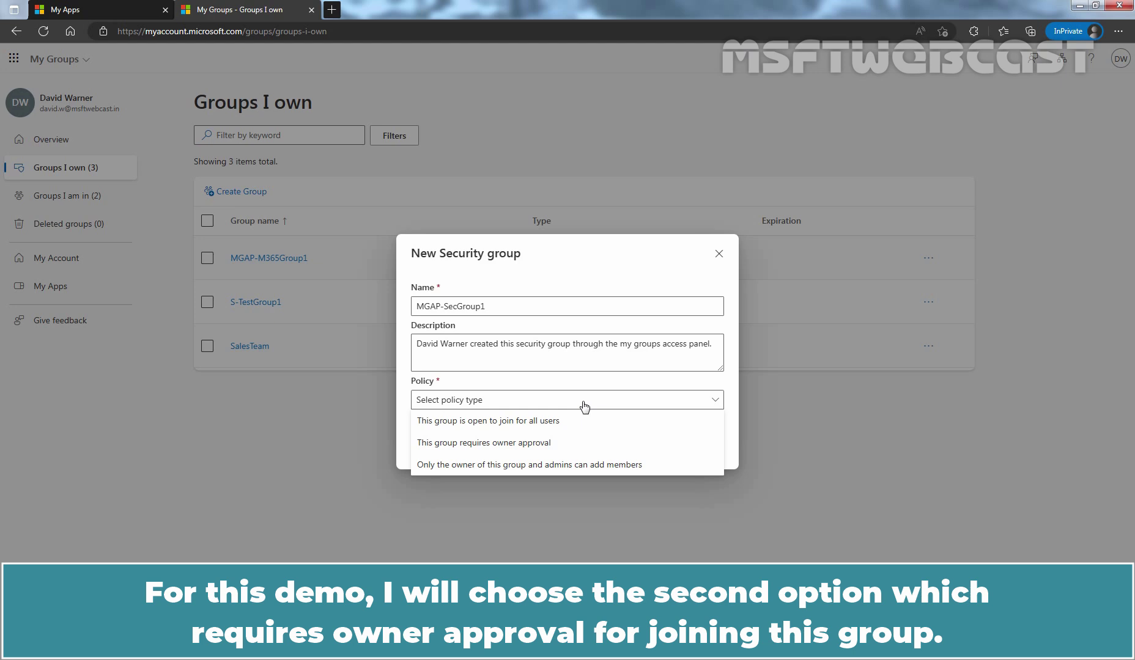
pyautogui.click(523, 442)
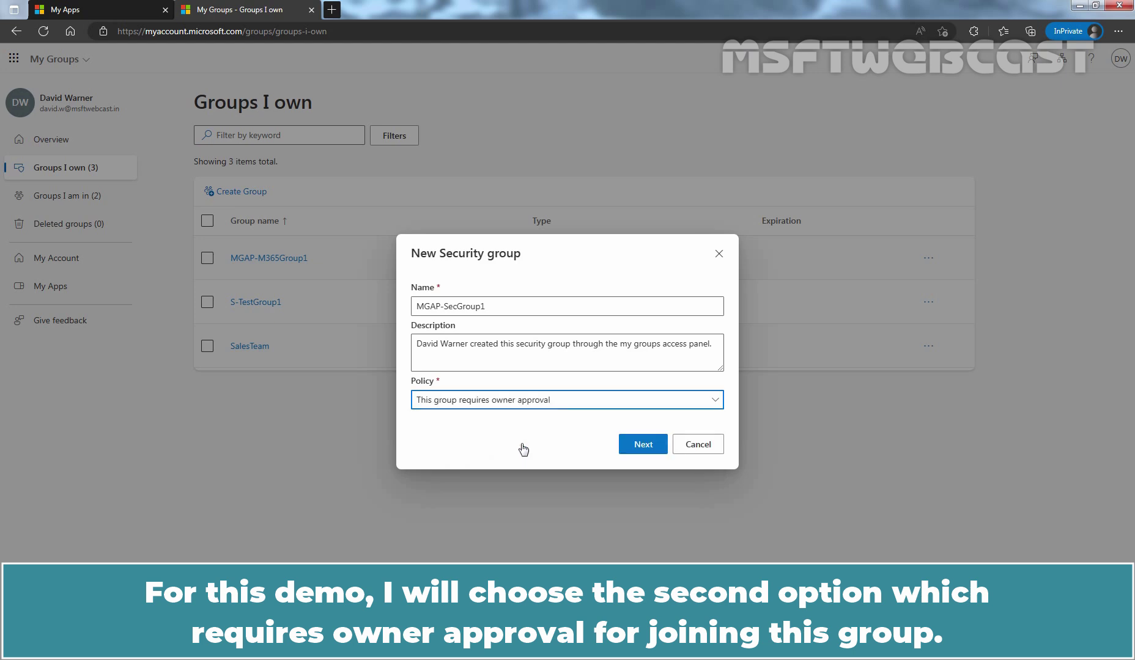
pyautogui.click(645, 446)
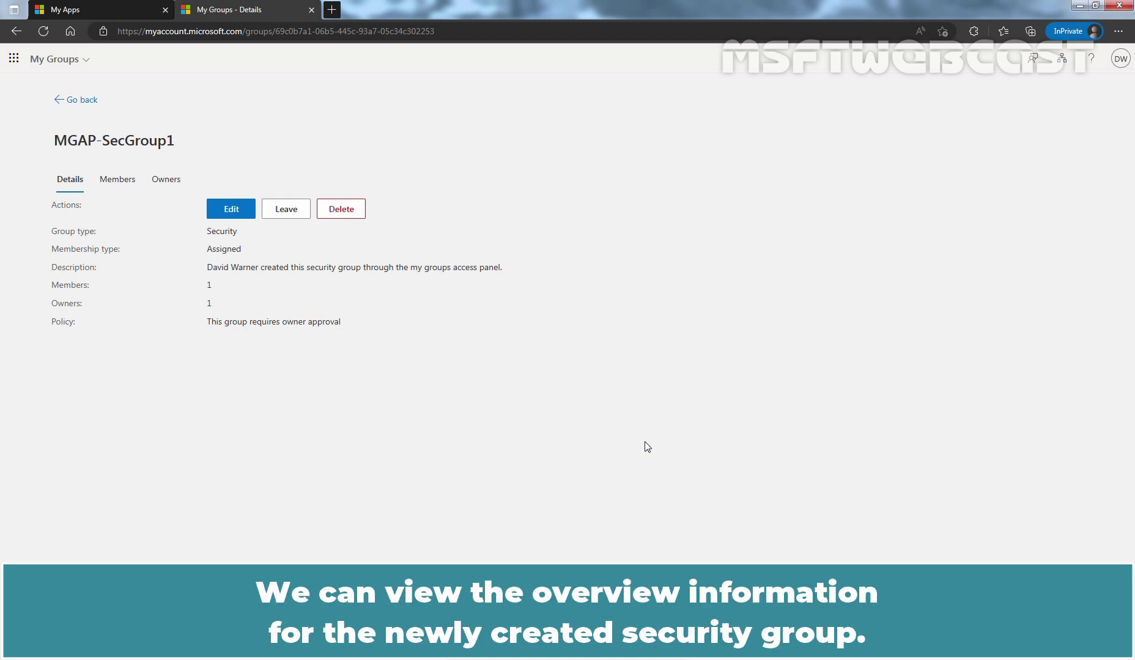
# Step: Change MGAP-SecGroup1's policy to 'Only the owner of this group and admins can add members'
pyautogui.click(231, 209)
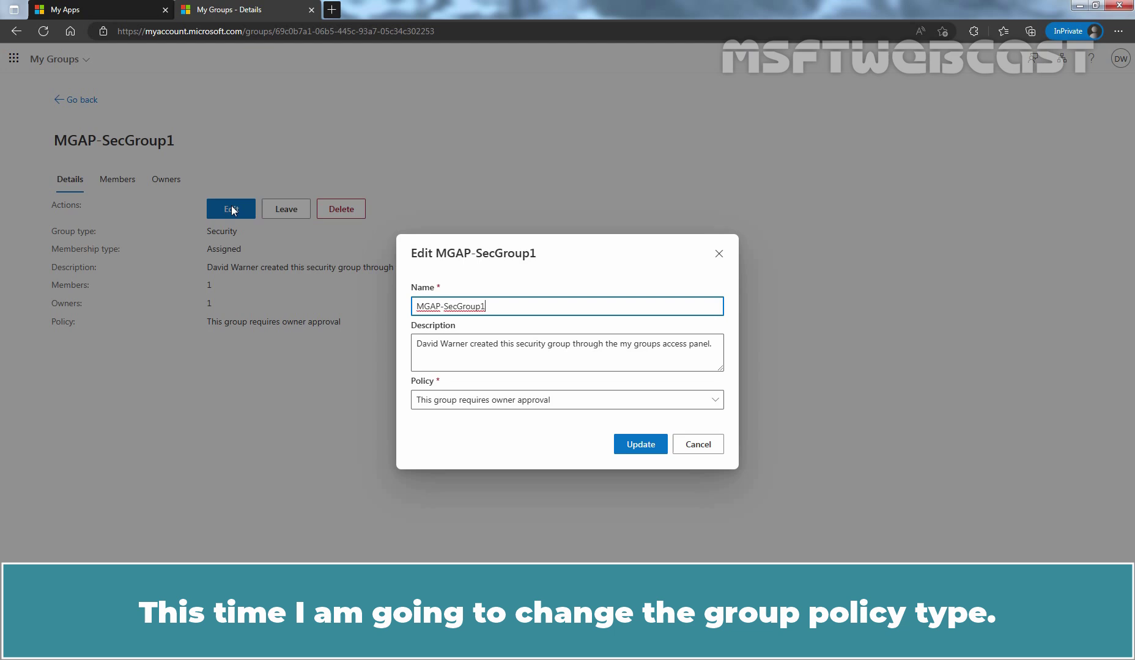
pyautogui.click(638, 400)
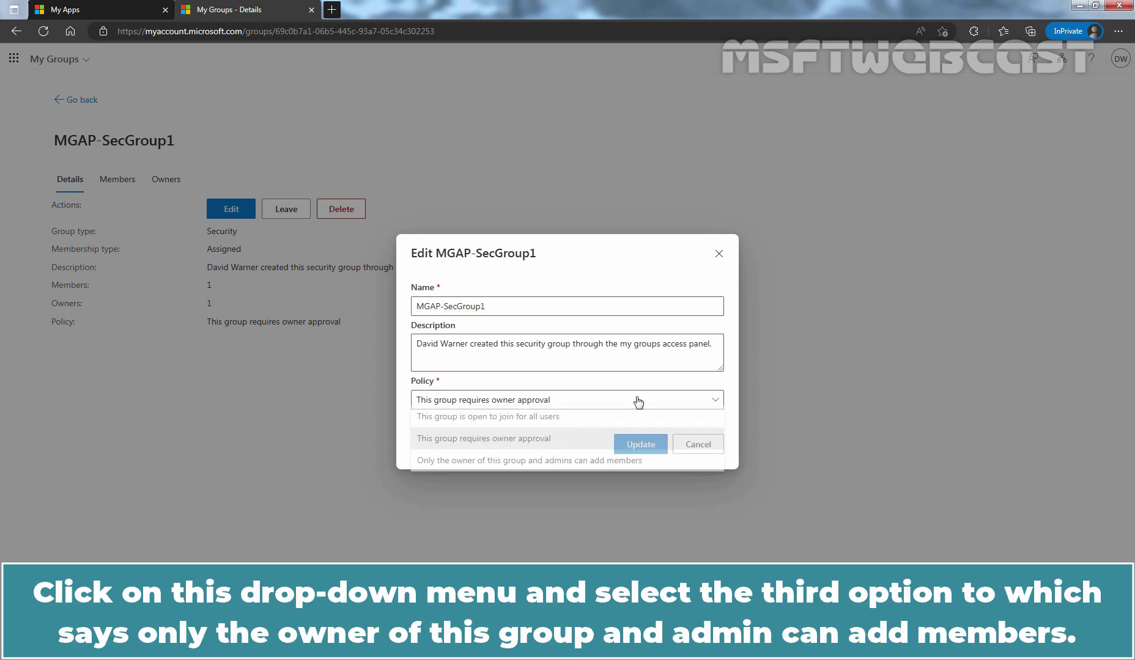
pyautogui.click(451, 468)
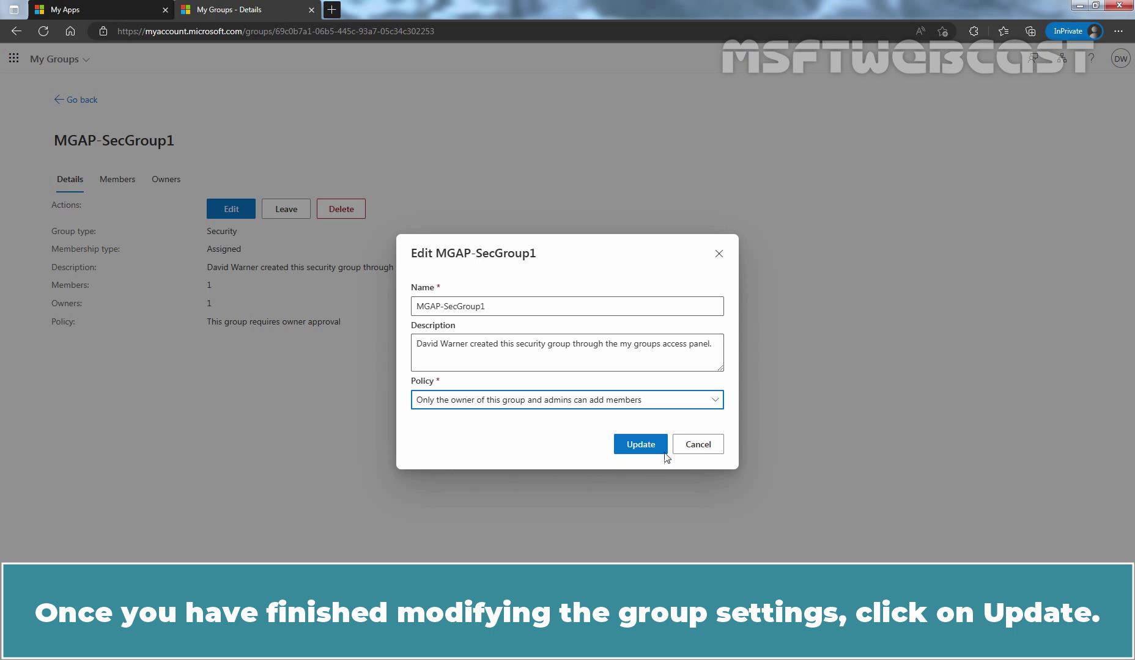
pyautogui.click(640, 448)
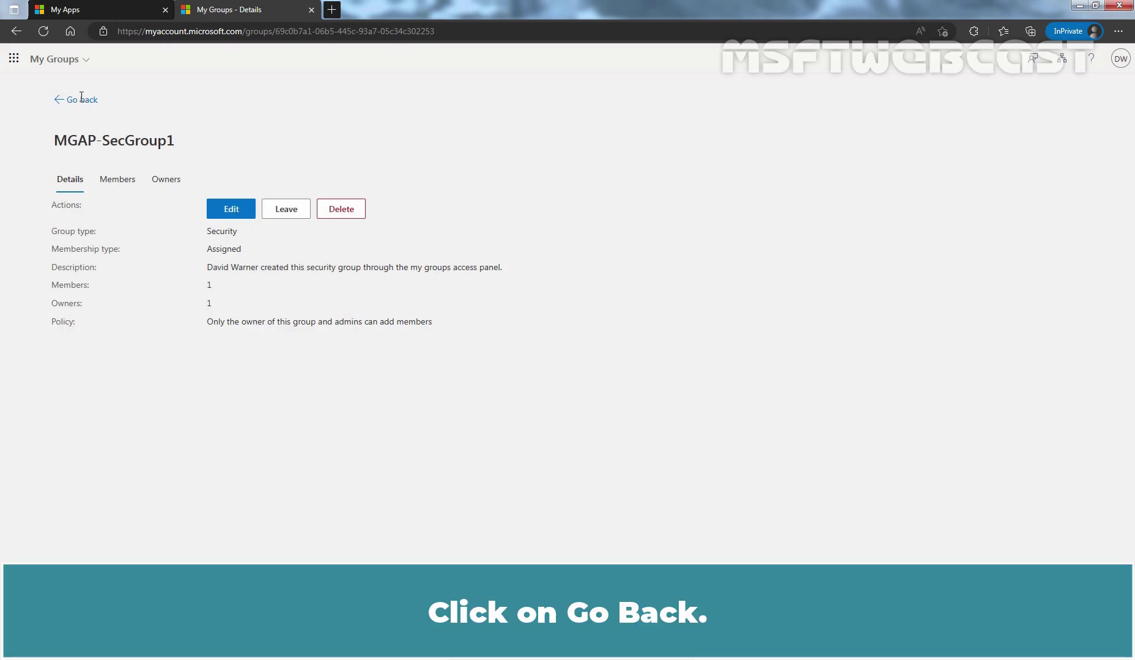
# Step: Back in Groups I own, select MGAP-SecGroup1 and open its actions menu
pyautogui.click(82, 100)
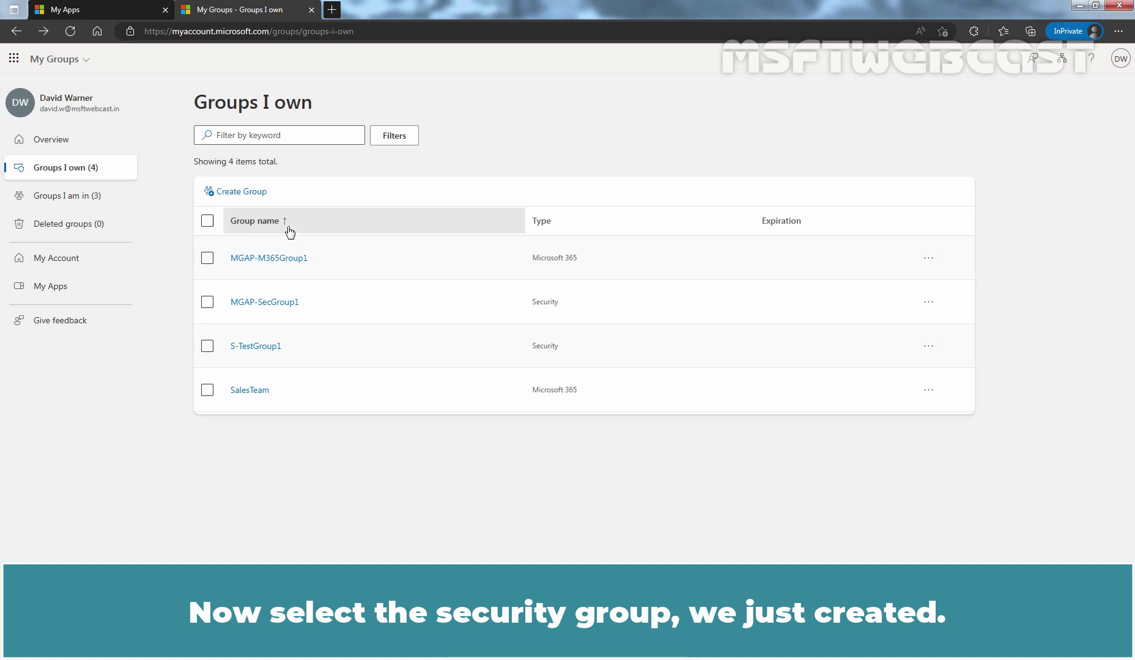
pyautogui.click(207, 302)
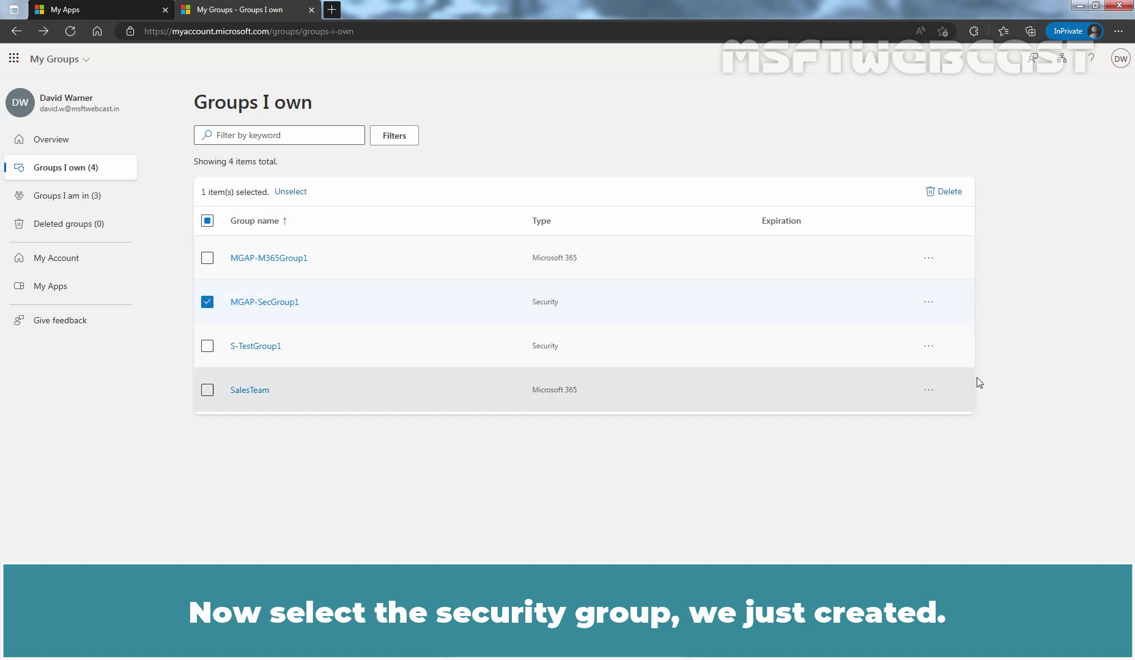
pyautogui.click(928, 303)
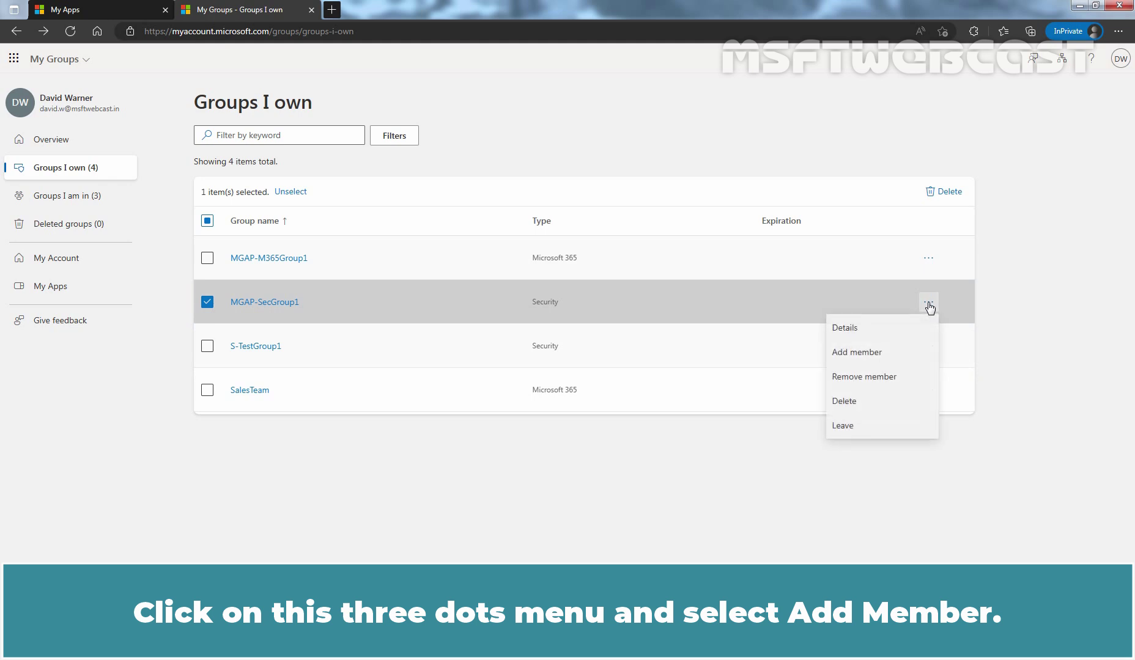
# Step: Search for the second user and add them to MGAP-SecGroup1 with the Member role
pyautogui.click(860, 357)
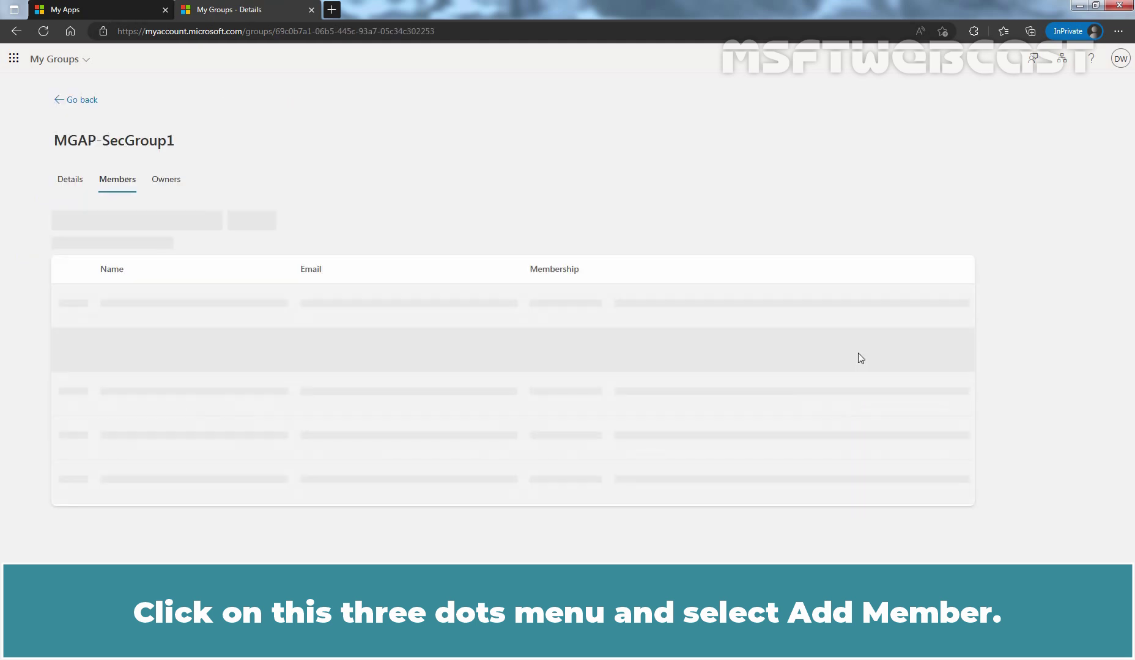
pyautogui.click(79, 279)
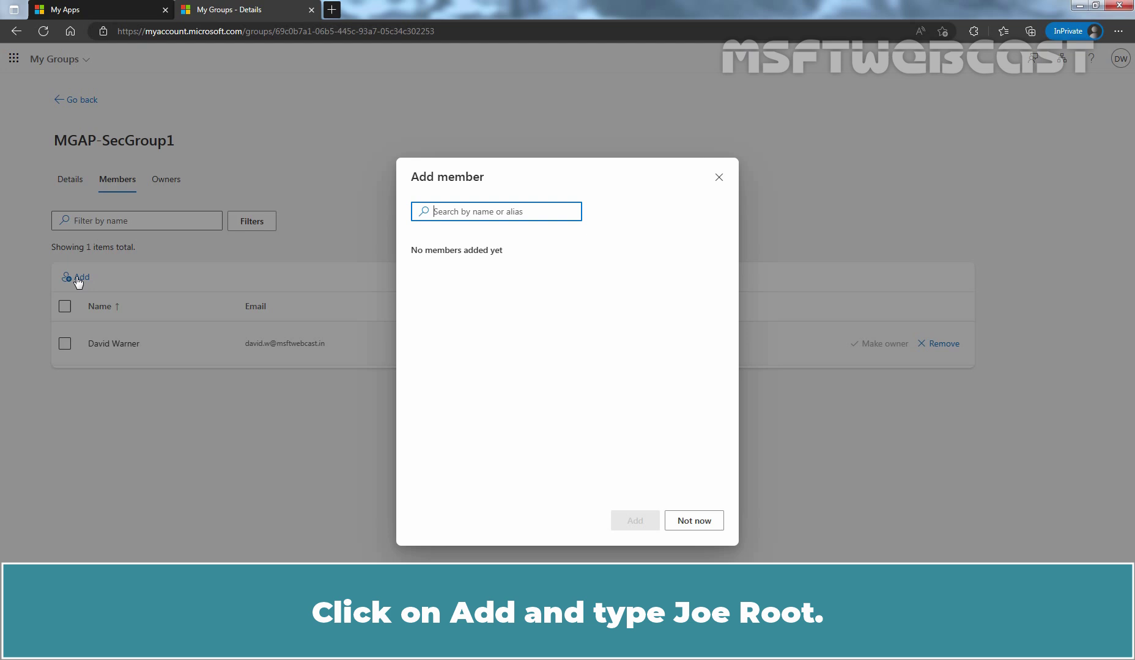
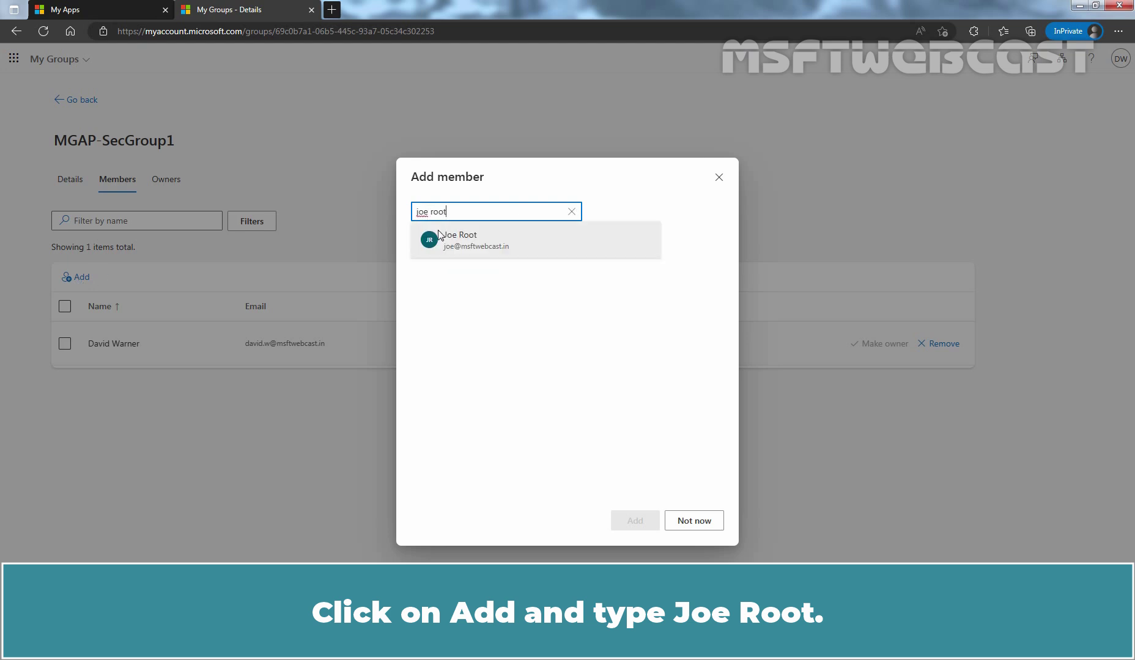
pyautogui.click(476, 242)
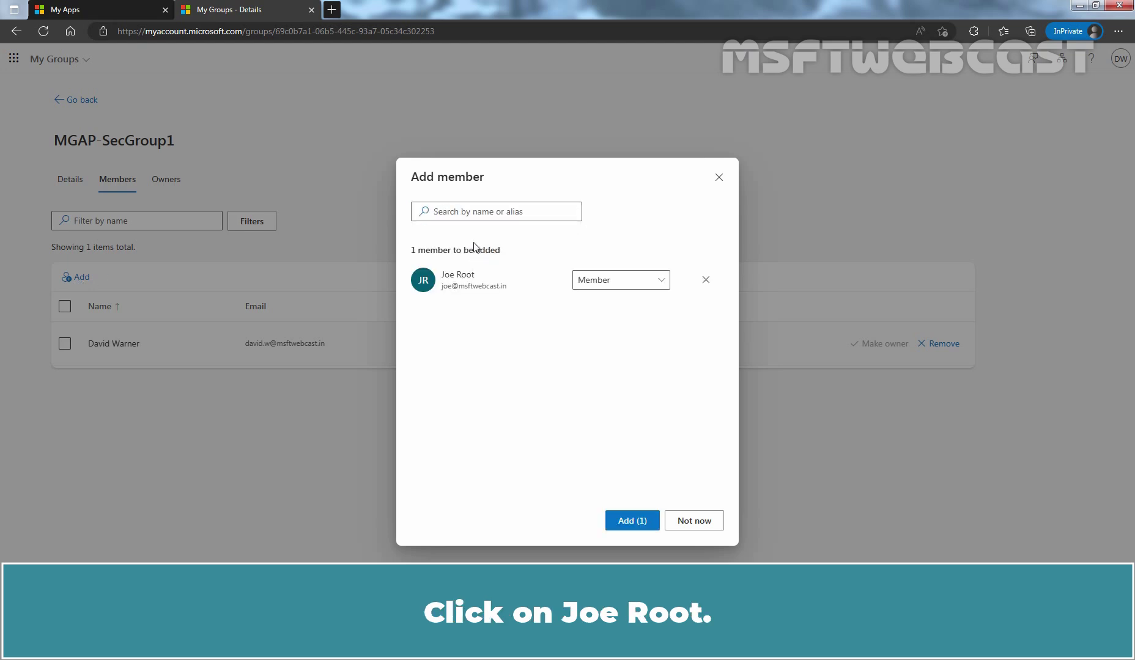
pyautogui.click(663, 282)
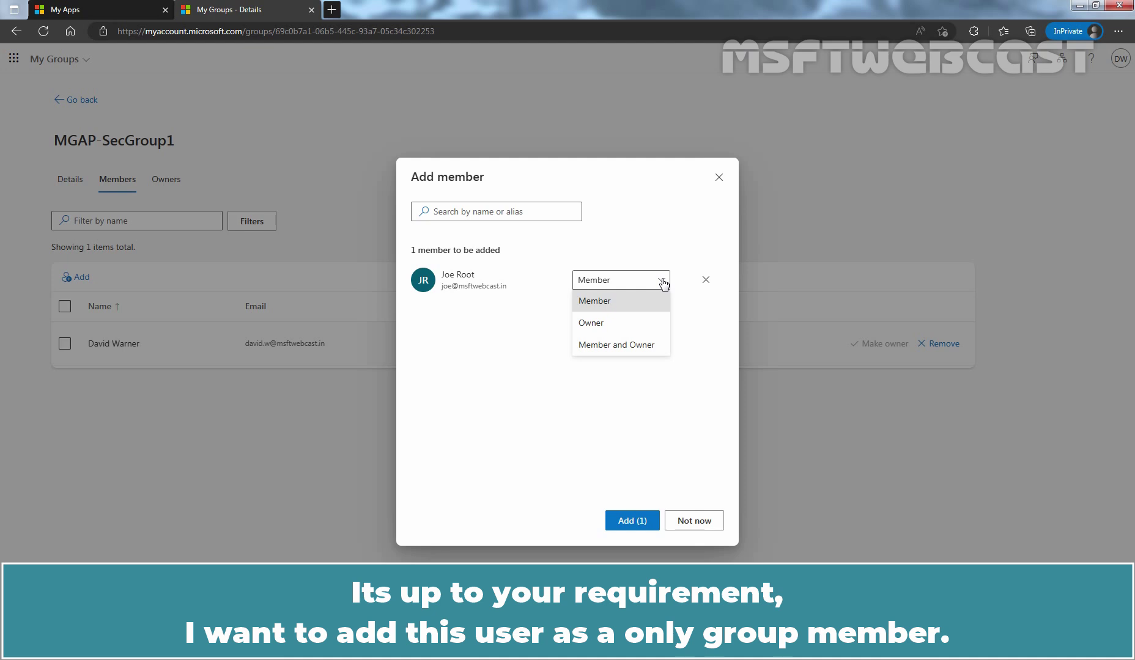
pyautogui.click(604, 306)
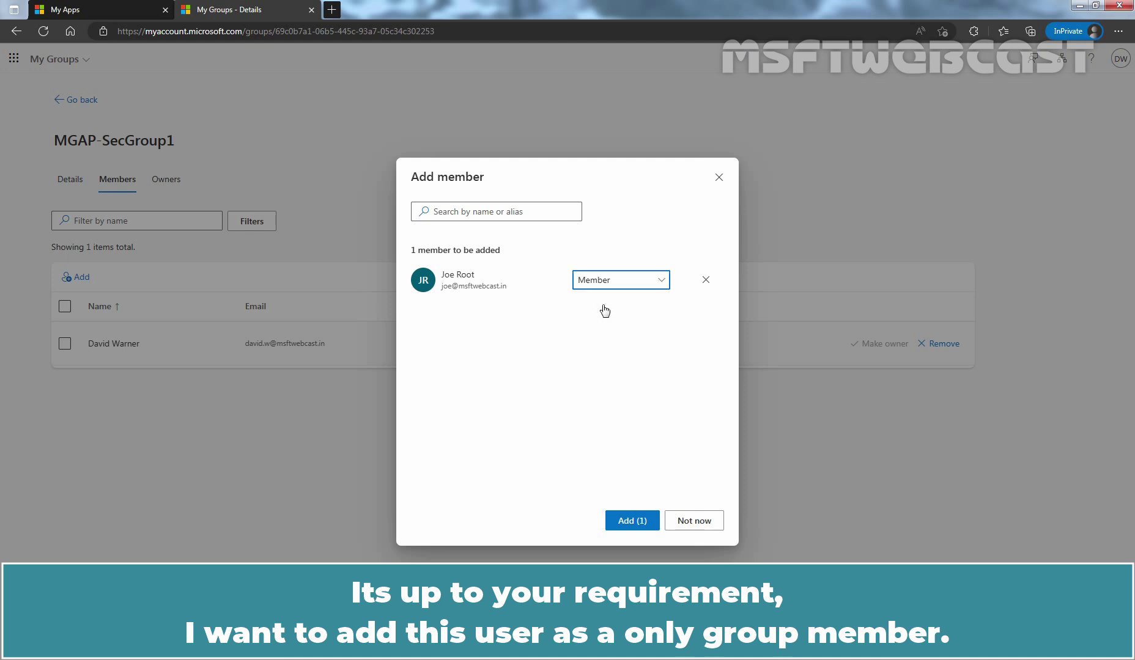
pyautogui.click(626, 526)
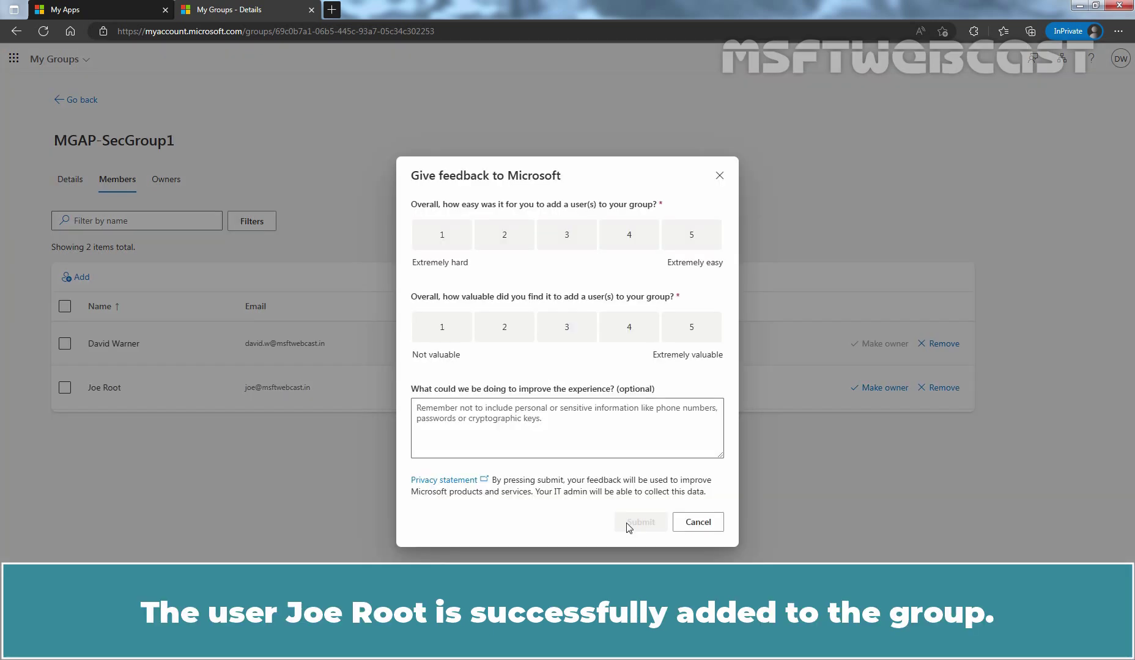
# Step: Dismiss the Give feedback to Microsoft survey to reveal the two-member list
pyautogui.press('Escape')
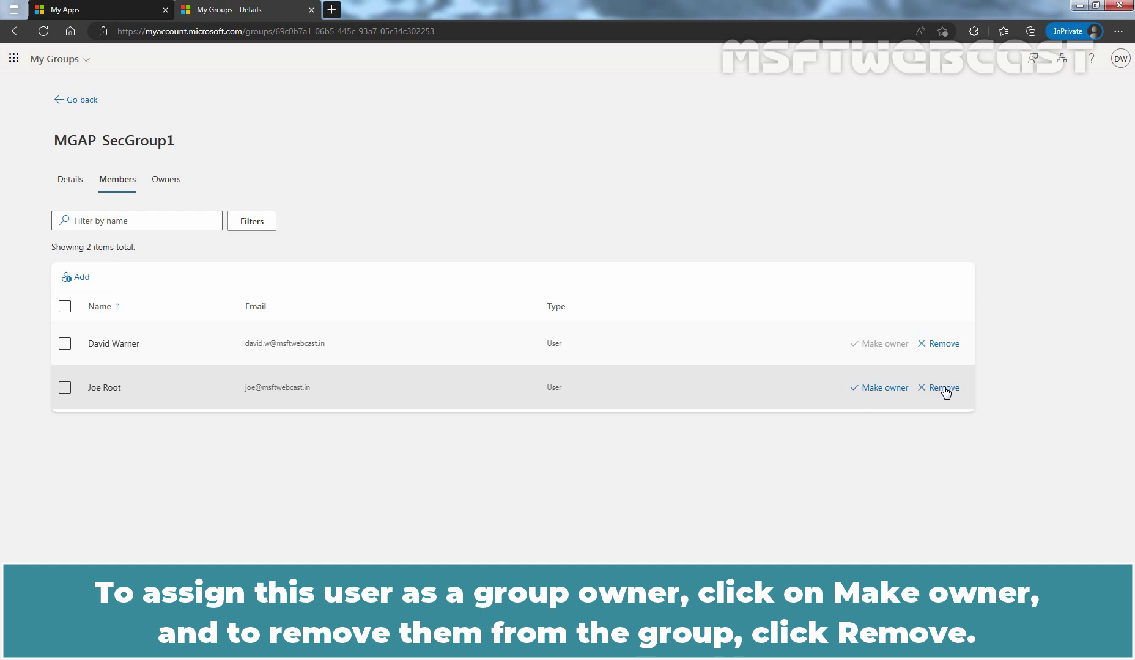
# Step: Add the same user to MGAP-SecGroup1 again, this time with the Owner role
pyautogui.click(83, 277)
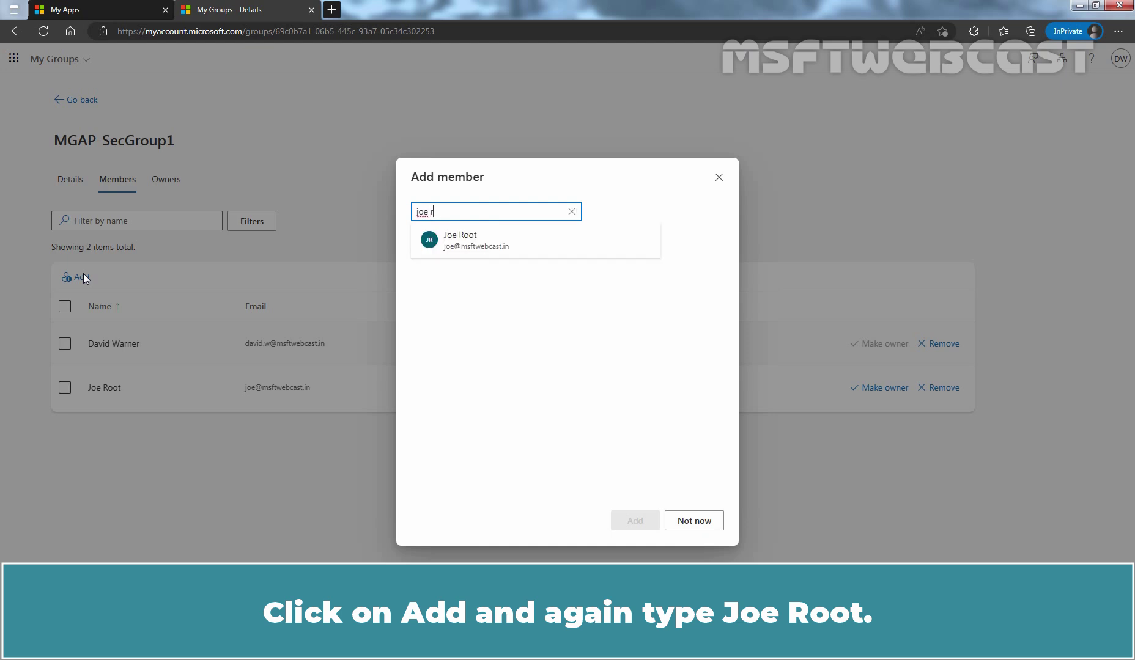
pyautogui.click(447, 245)
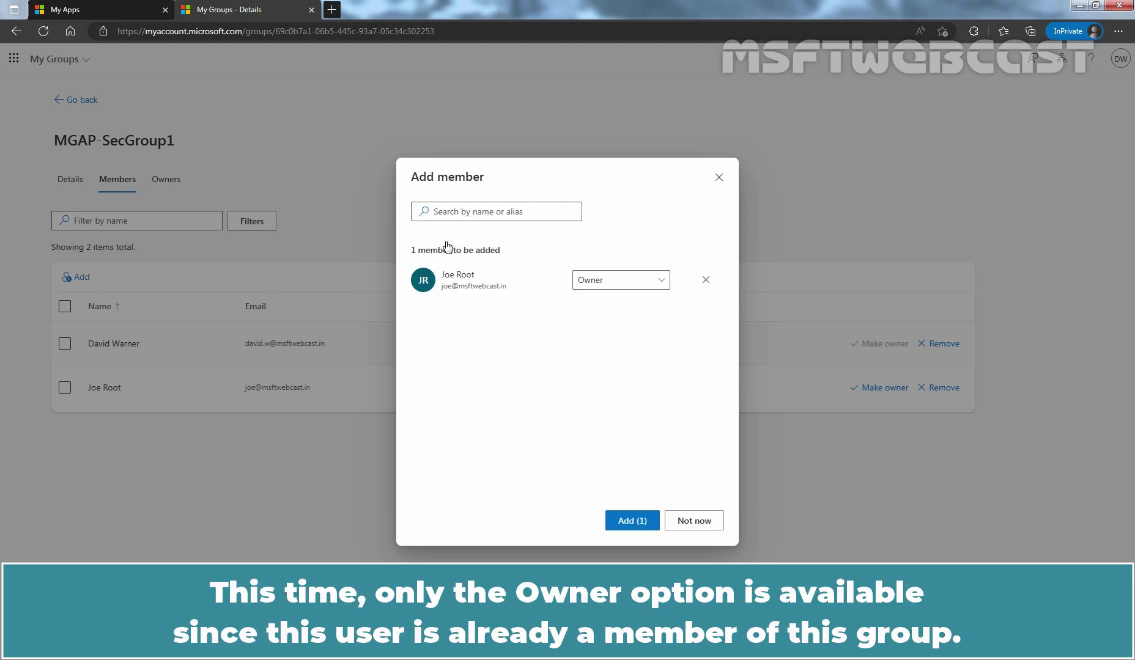
pyautogui.click(659, 284)
pyautogui.click(659, 284)
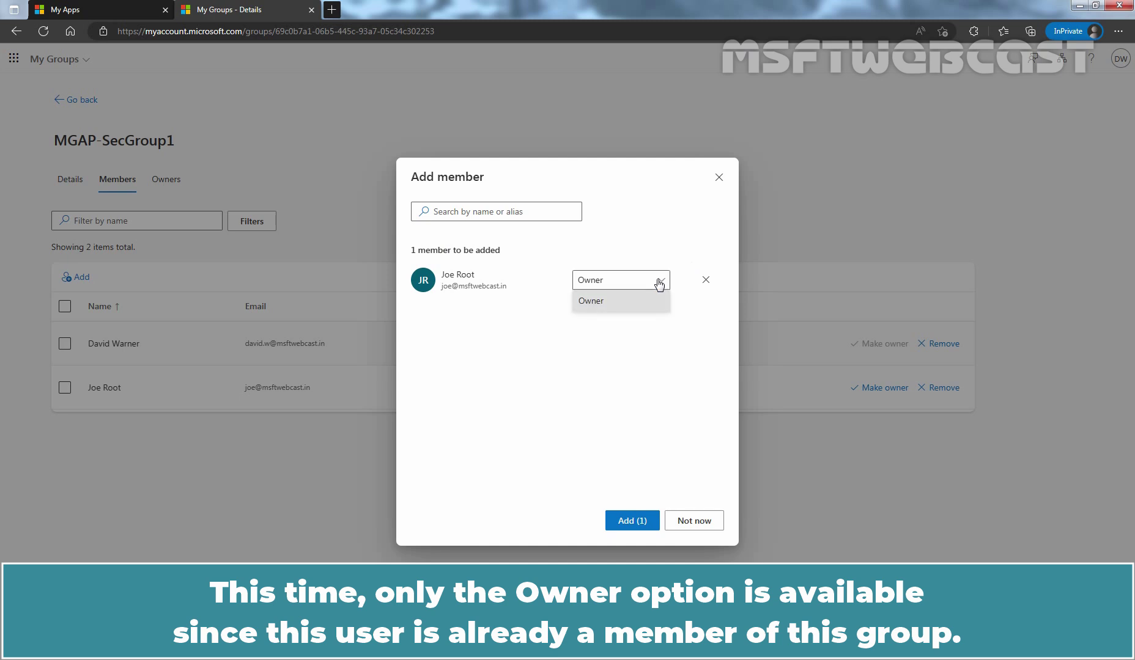
pyautogui.click(659, 284)
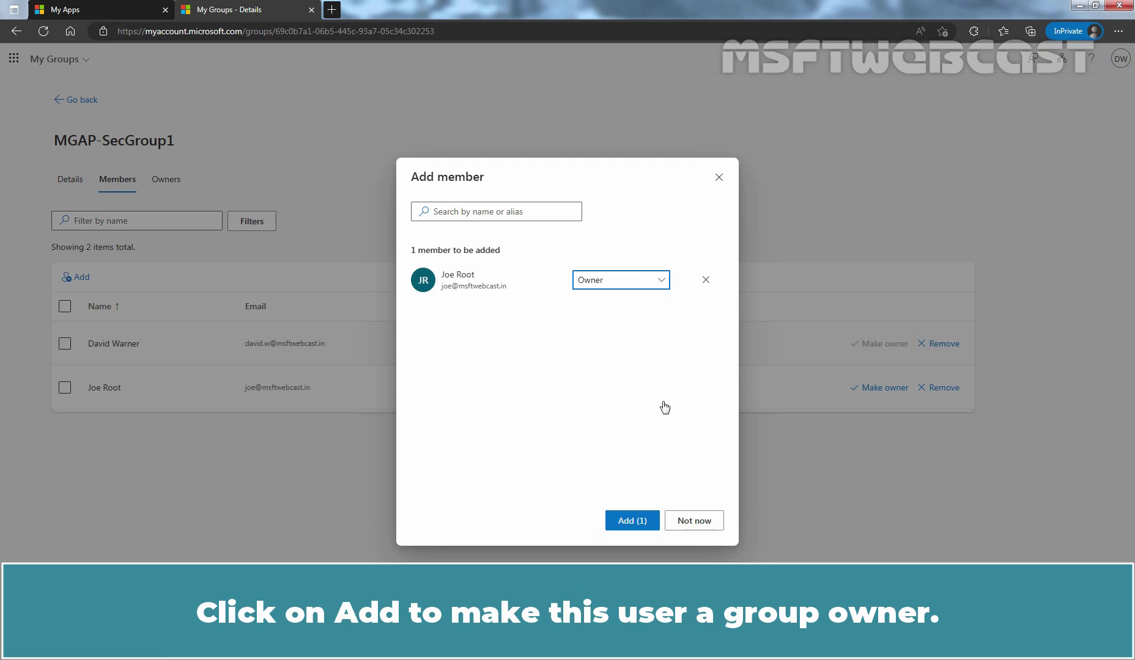
pyautogui.click(631, 524)
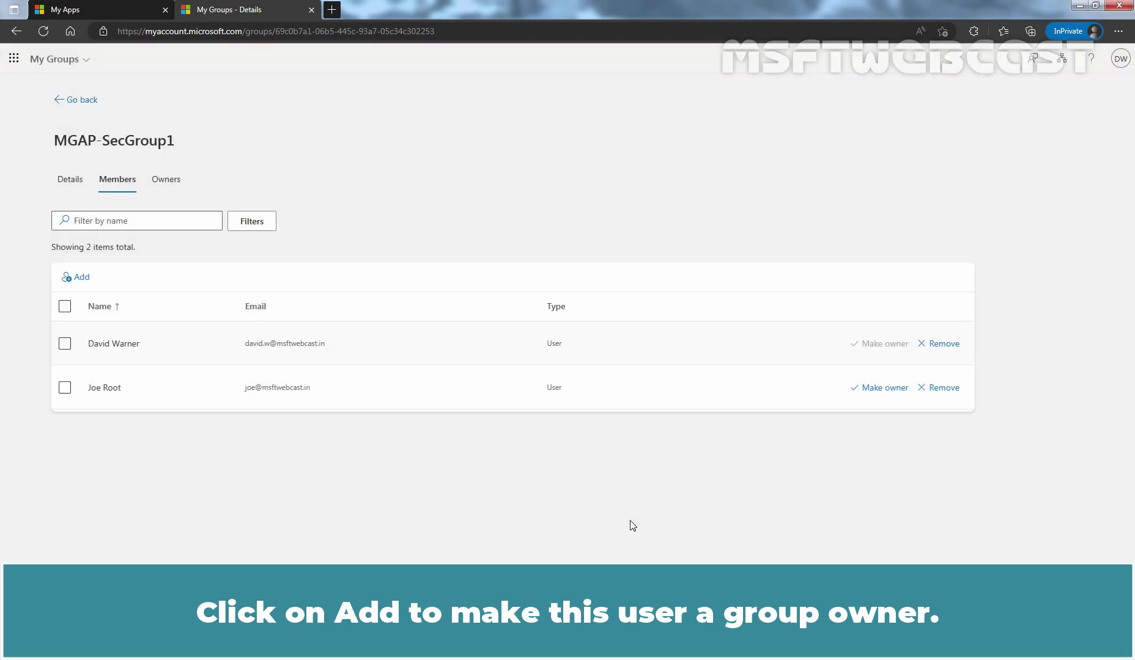
# Step: Reload the group and view its Owners list, which now shows two owners
pyautogui.click(43, 31)
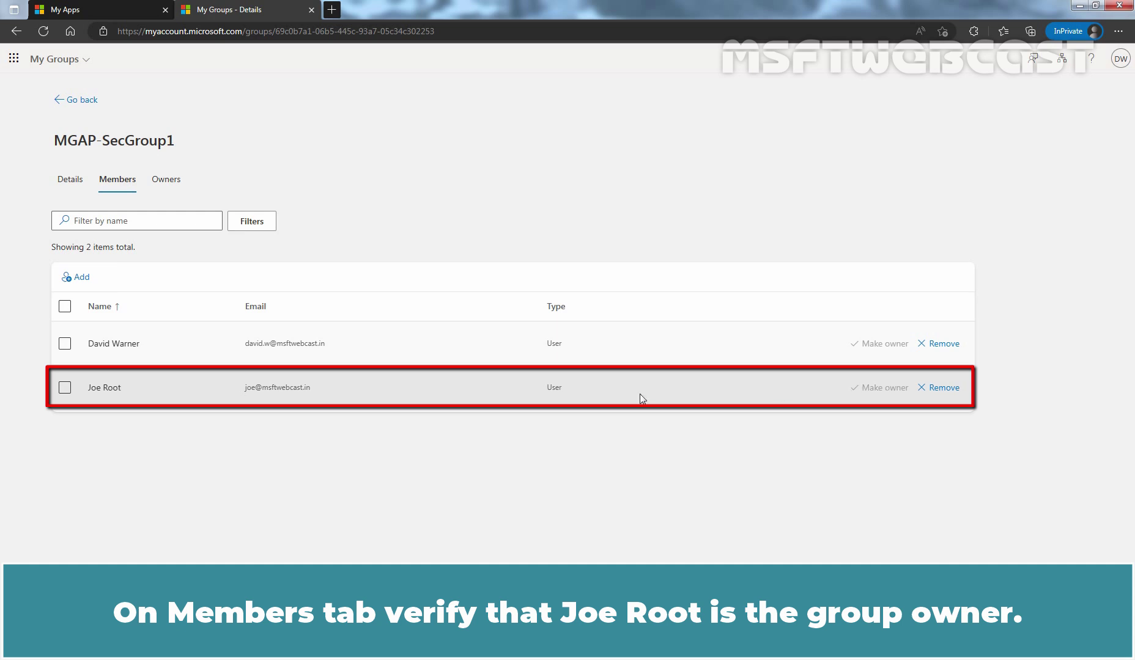
pyautogui.click(162, 185)
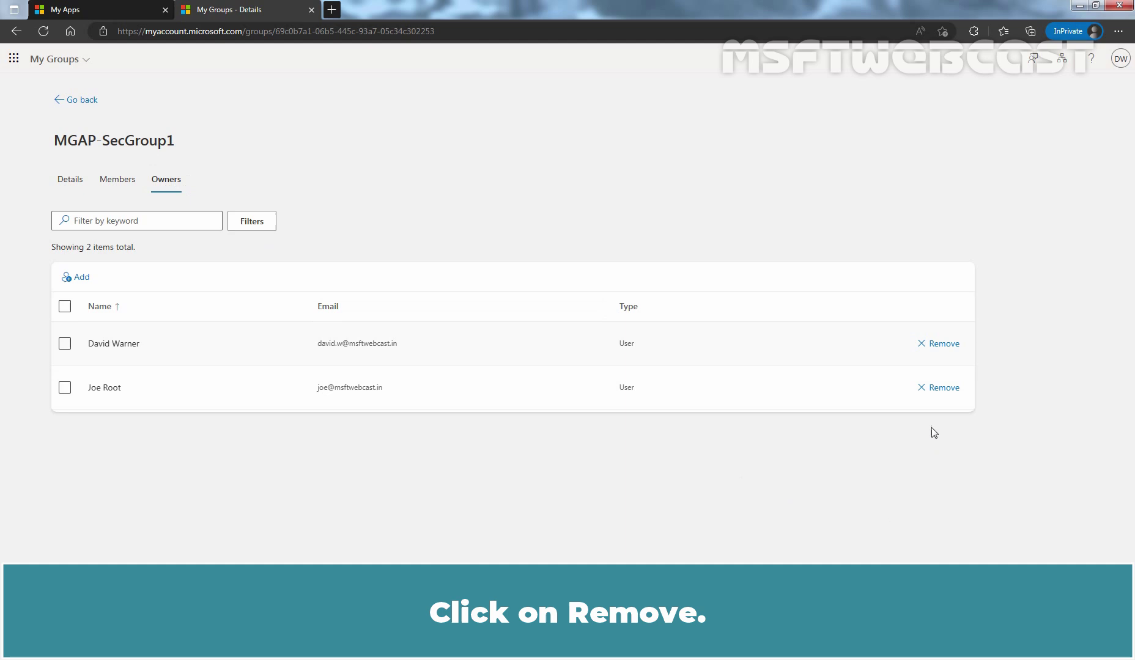
# Step: Remove the added user as an owner, then verify they still appear under Members
pyautogui.click(945, 389)
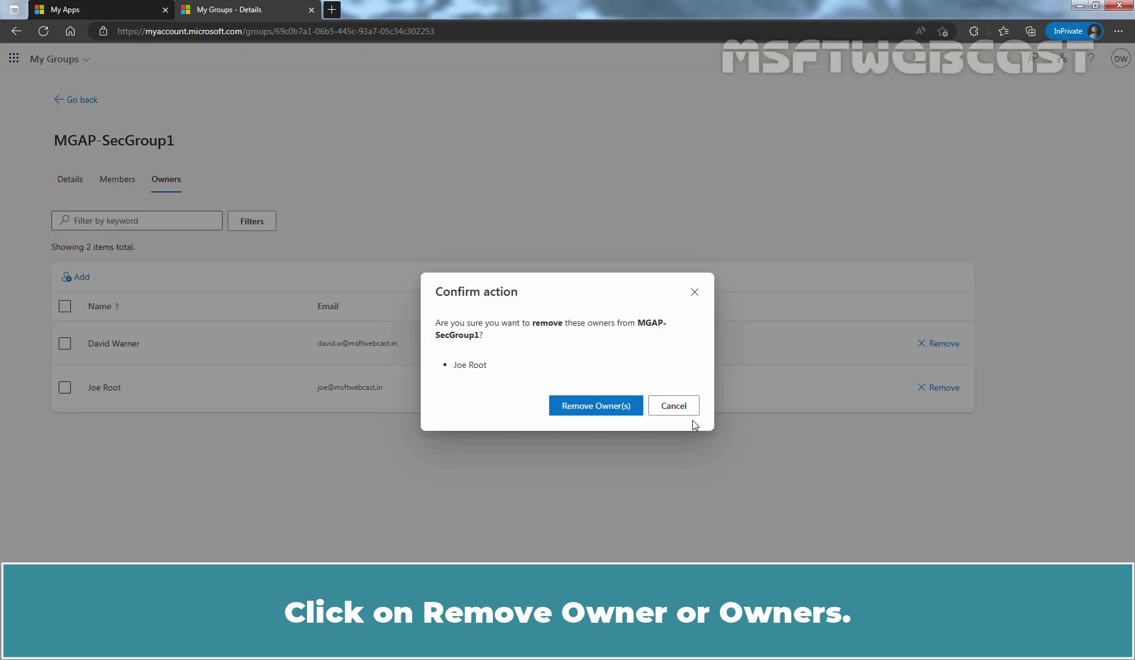
pyautogui.click(588, 404)
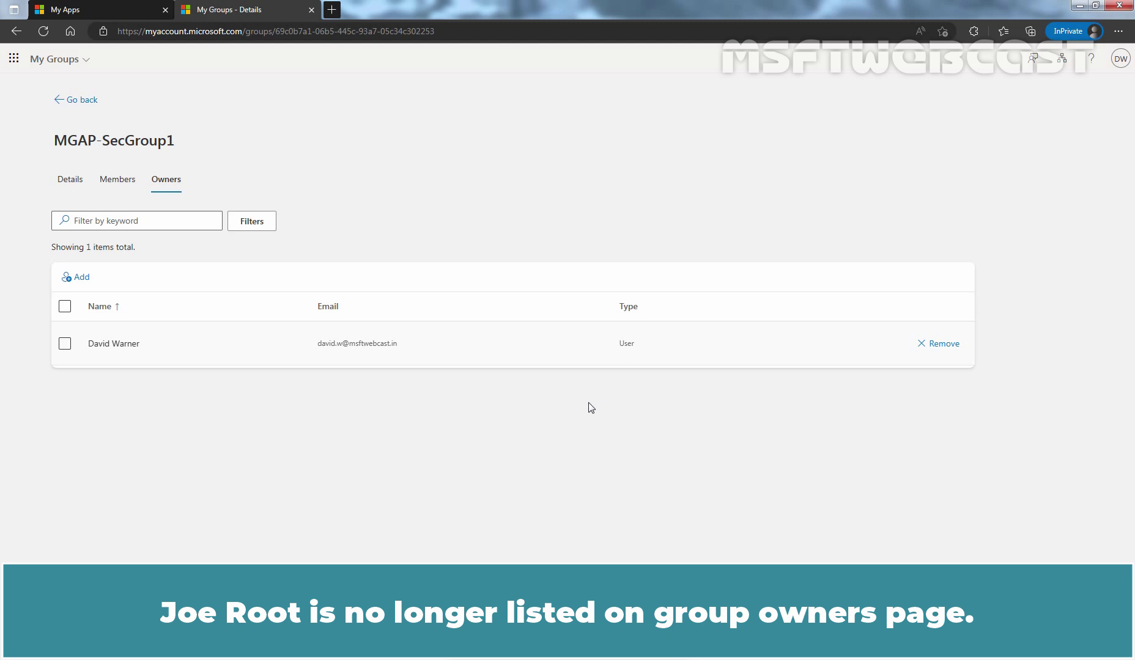
pyautogui.click(123, 181)
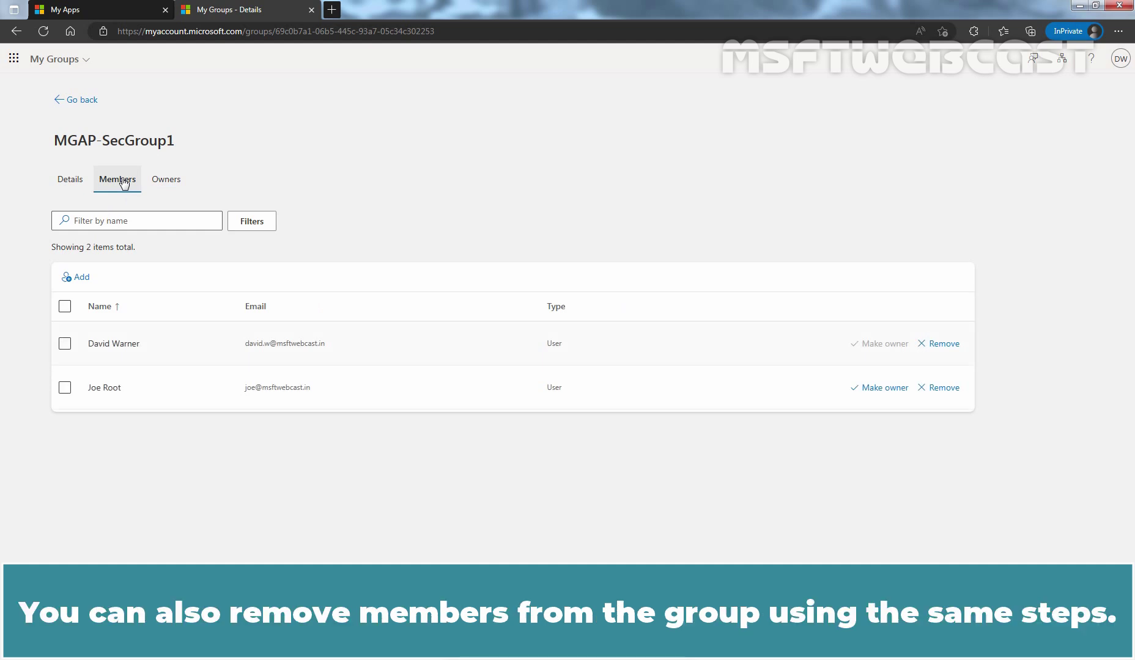
# Step: Back on Groups I own, select MGAP-SecGroup1 and show its actions menu
pyautogui.click(78, 101)
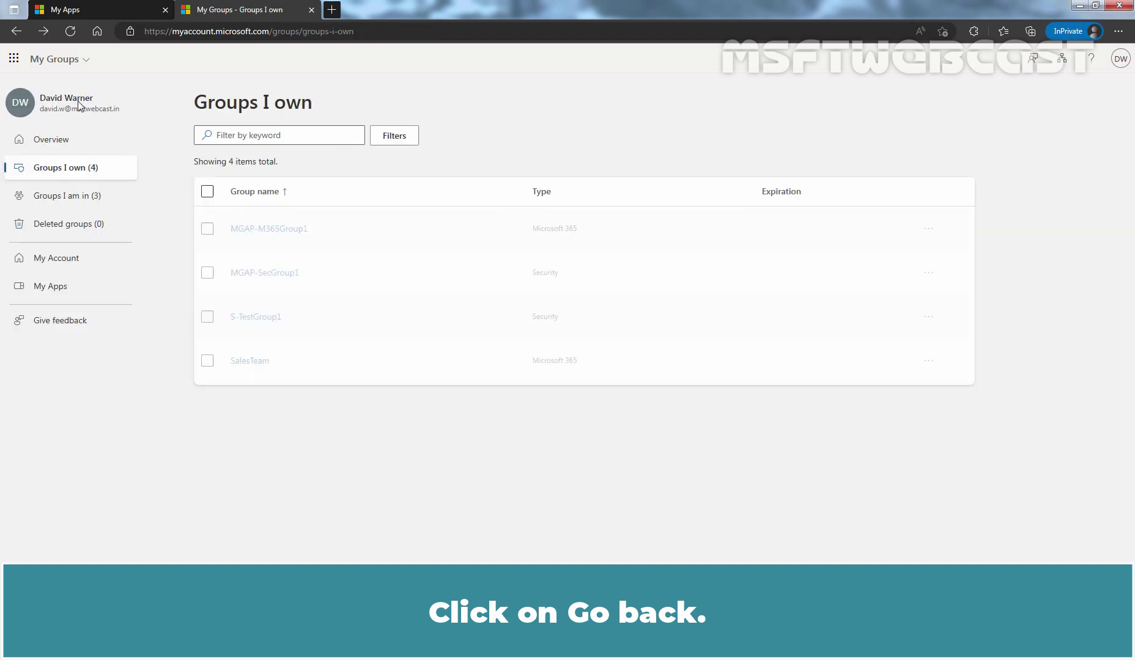
pyautogui.click(207, 302)
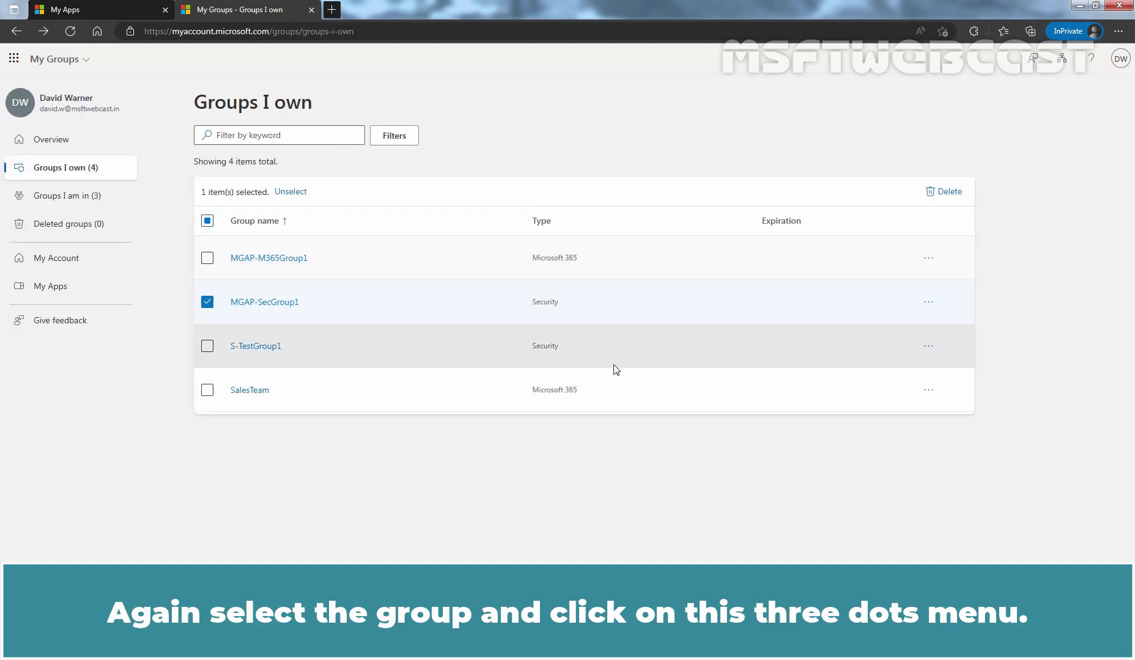
pyautogui.click(928, 302)
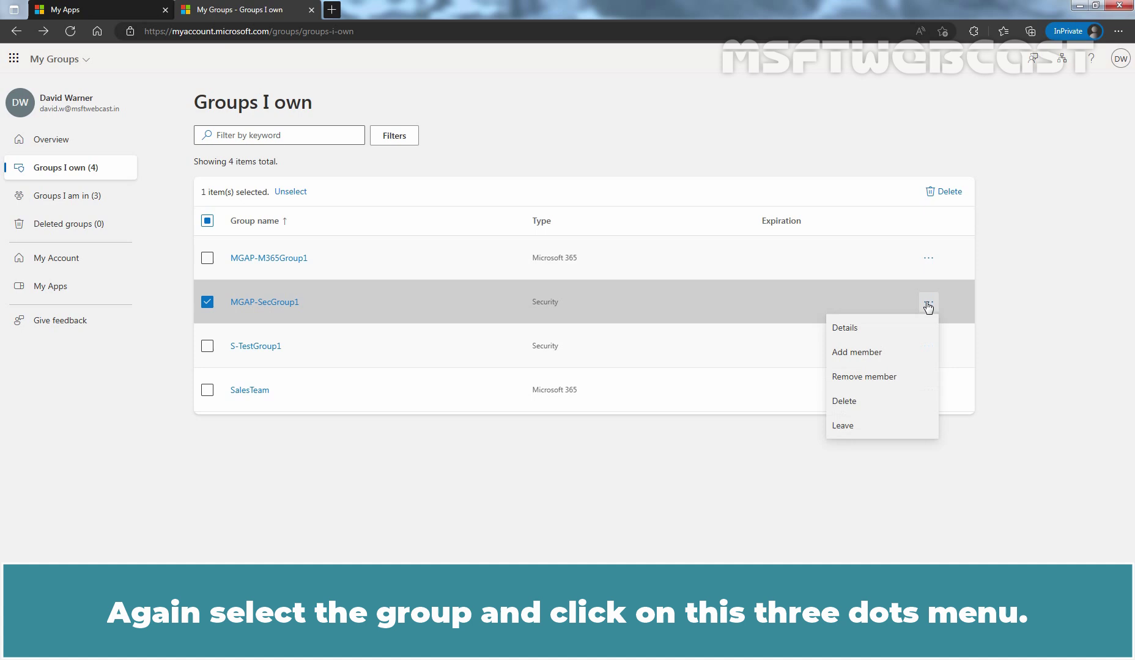